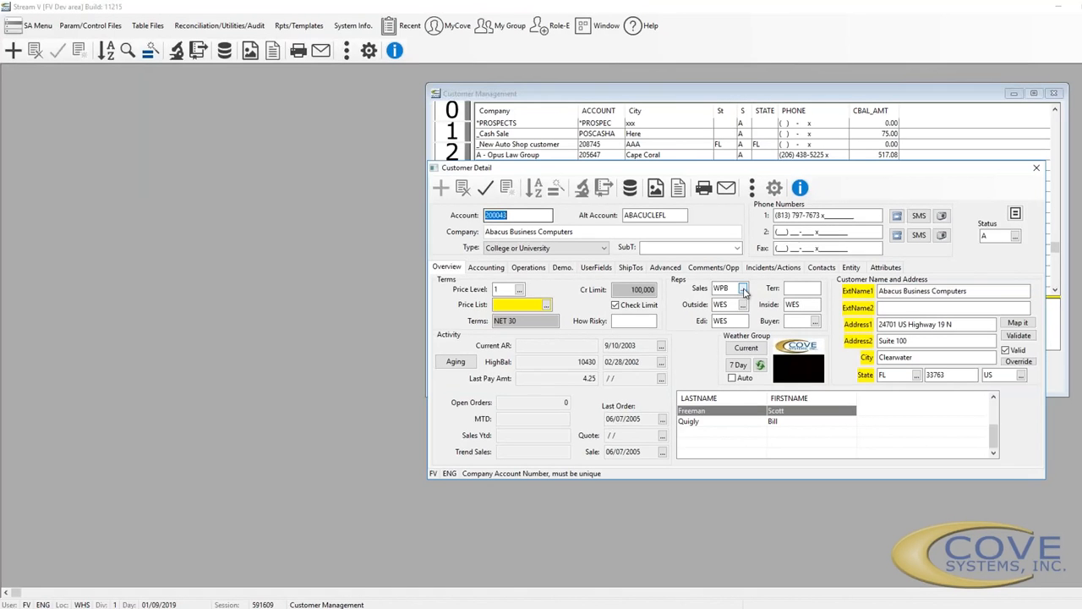
Look up the validation codes available for the customer's Outside rep field and close the list without choosing one
{"action": "left_click", "coordinate": [720, 304]}
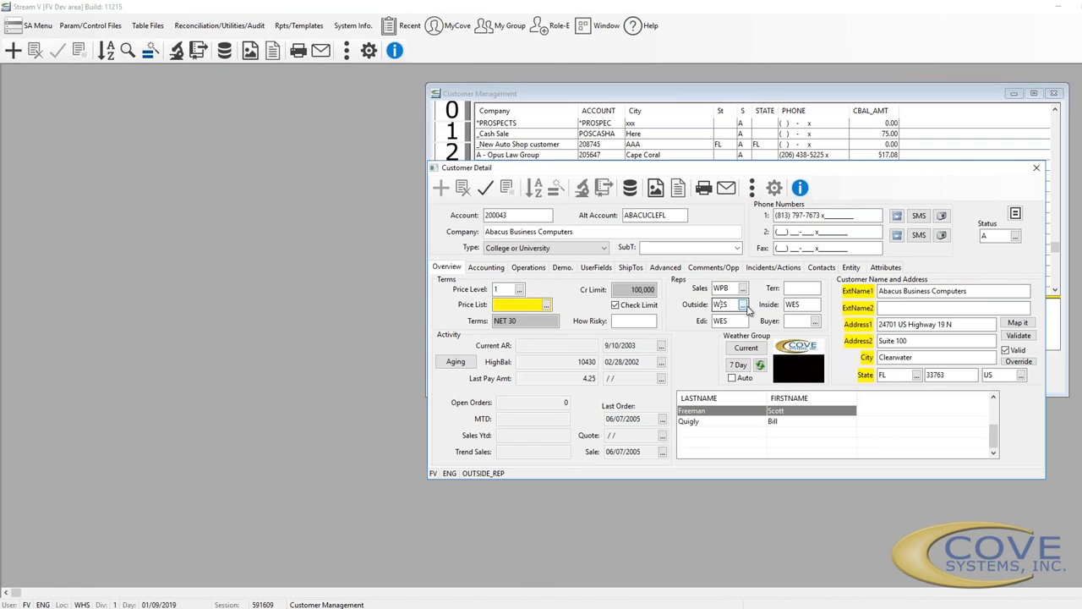
{"action": "left_click", "coordinate": [744, 306]}
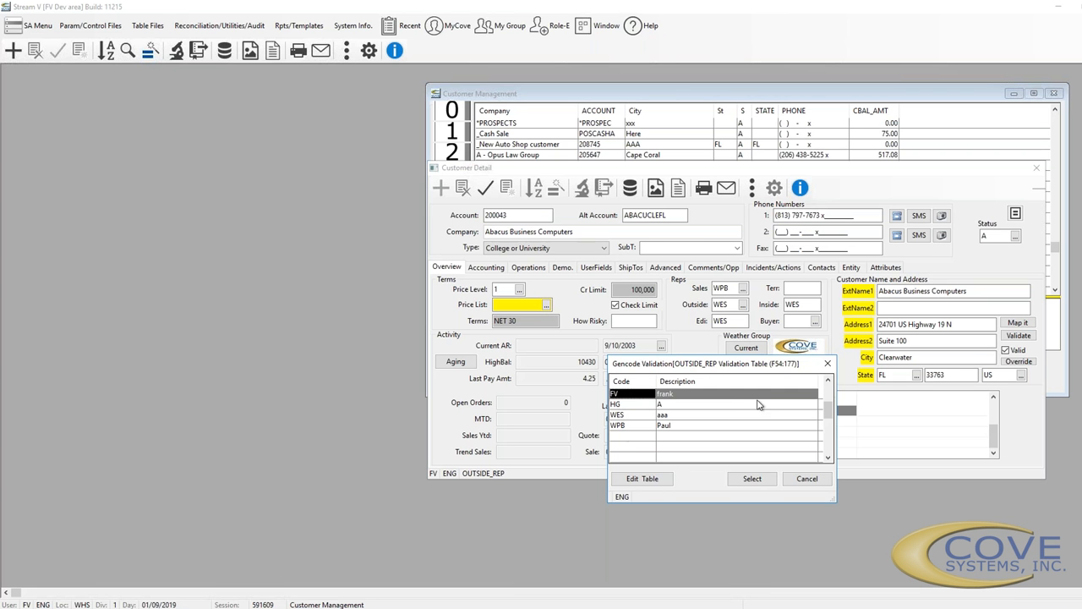
{"action": "left_click", "coordinate": [828, 364]}
Look up the validation table behind the customer's sales territory field and dismiss the notice
{"action": "left_click", "coordinate": [789, 289]}
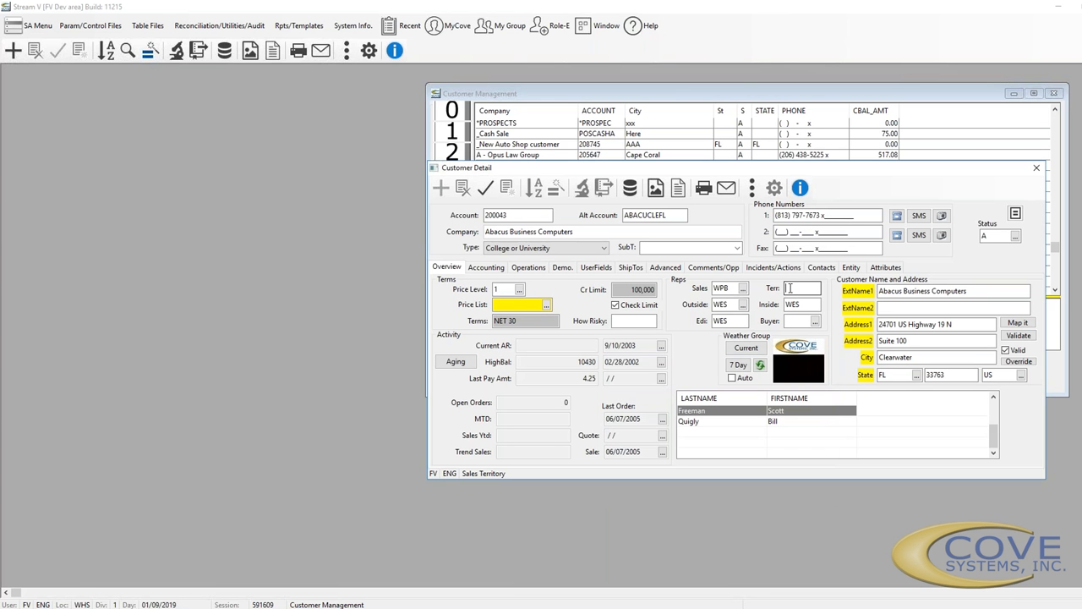
{"action": "double_click", "coordinate": [789, 288]}
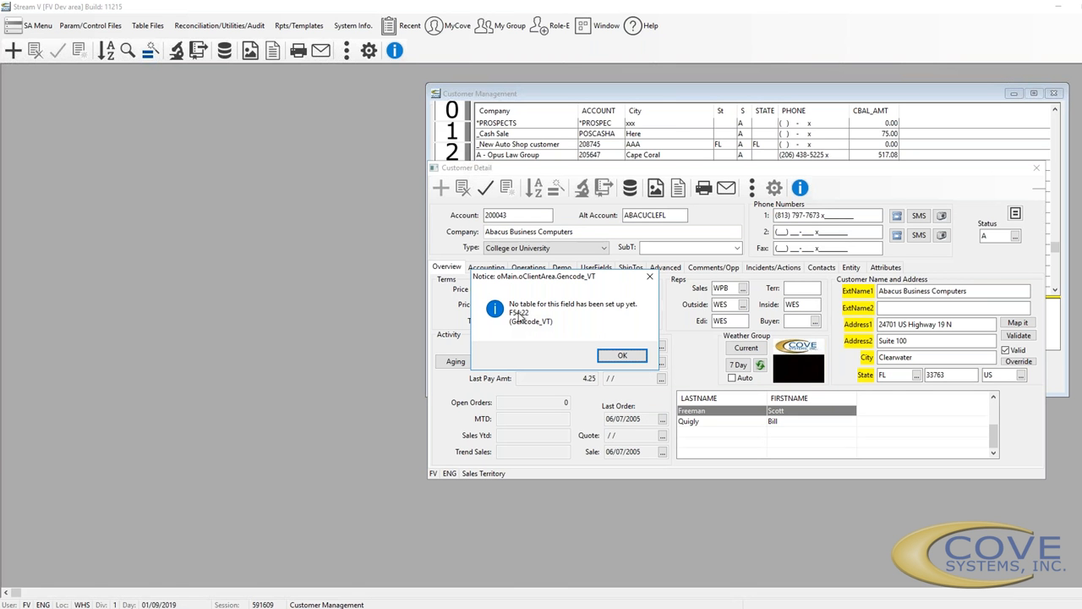
{"action": "left_click", "coordinate": [623, 355]}
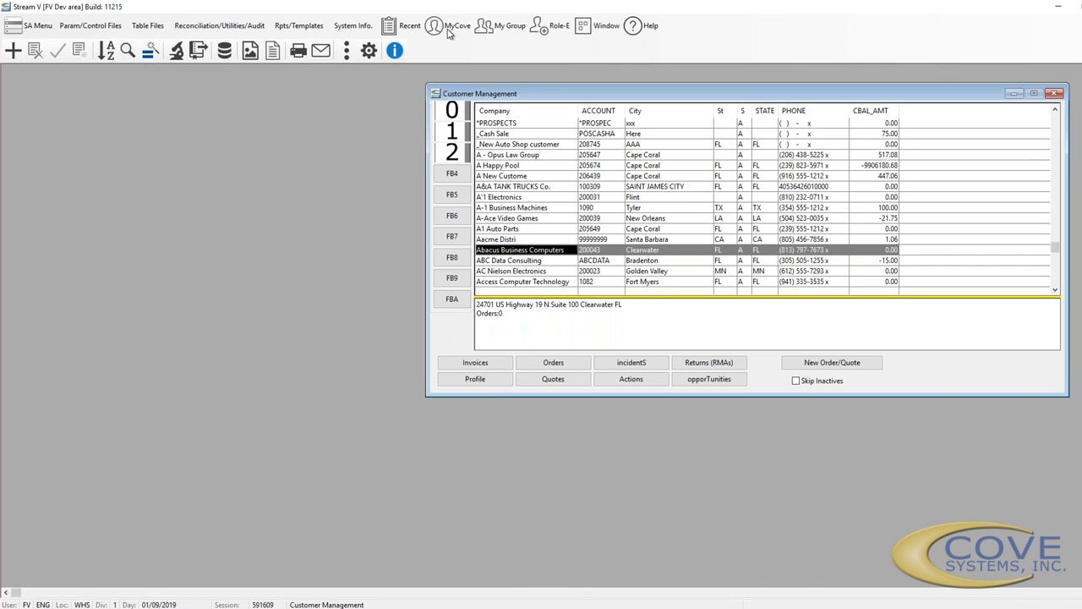
Create a new table named F54:22 with the description "Territory Table" in Gencode Manager
{"action": "left_click", "coordinate": [450, 26]}
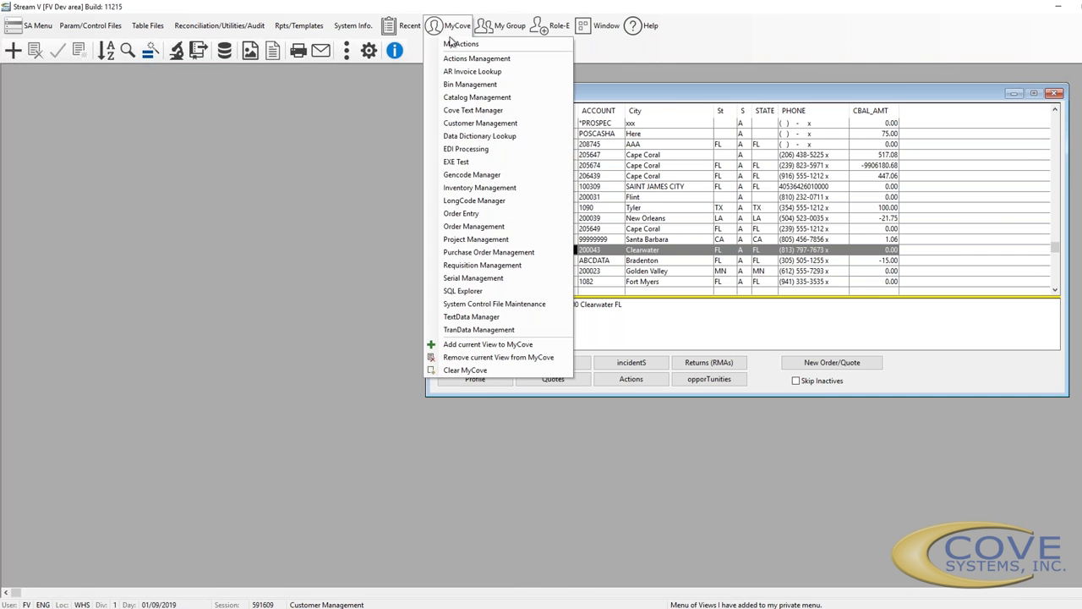
{"action": "left_click", "coordinate": [472, 175]}
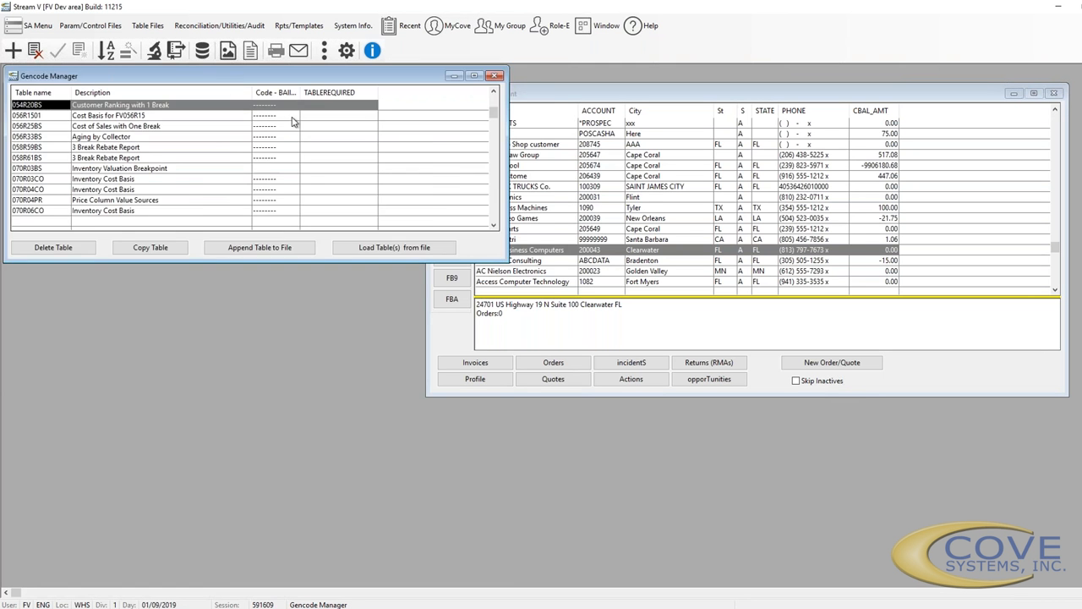
{"action": "left_click", "coordinate": [148, 198]}
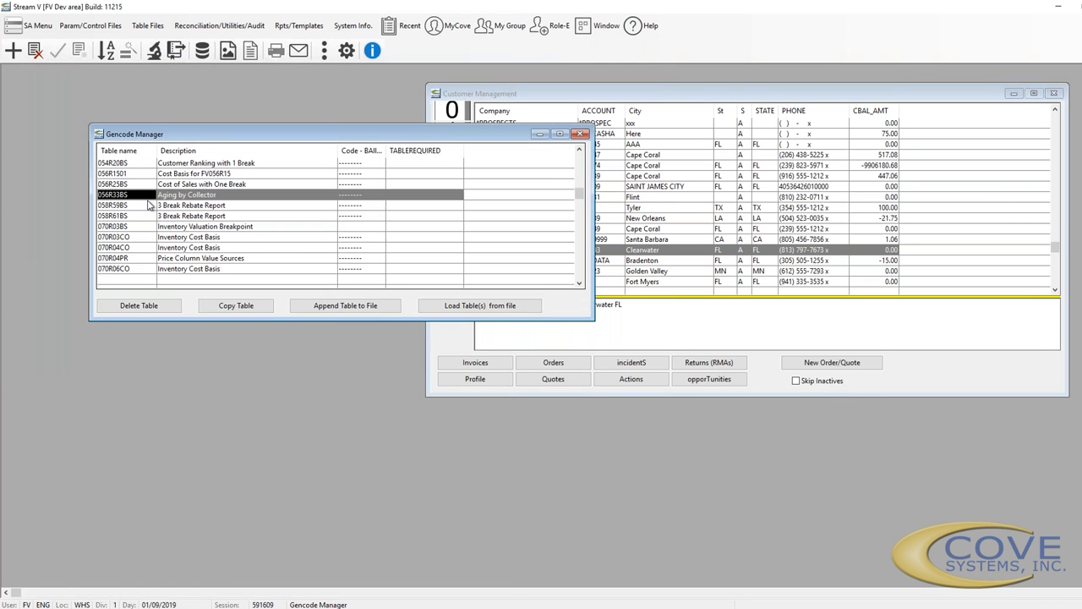
{"action": "double_click", "coordinate": [148, 200]}
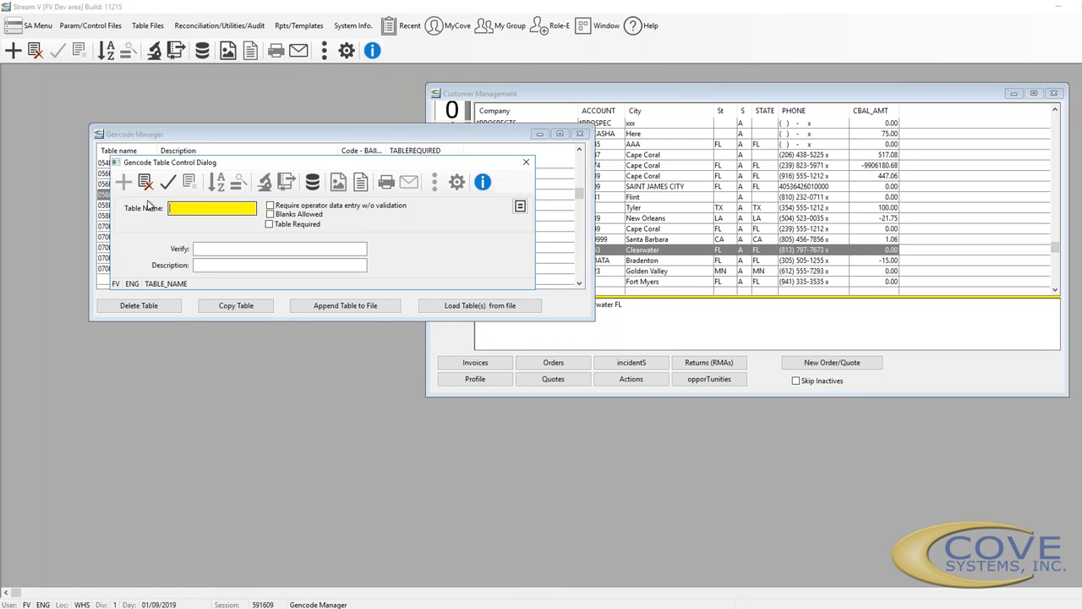
{"action": "type", "text": "F54:22"}
{"action": "key", "text": "Tab"}
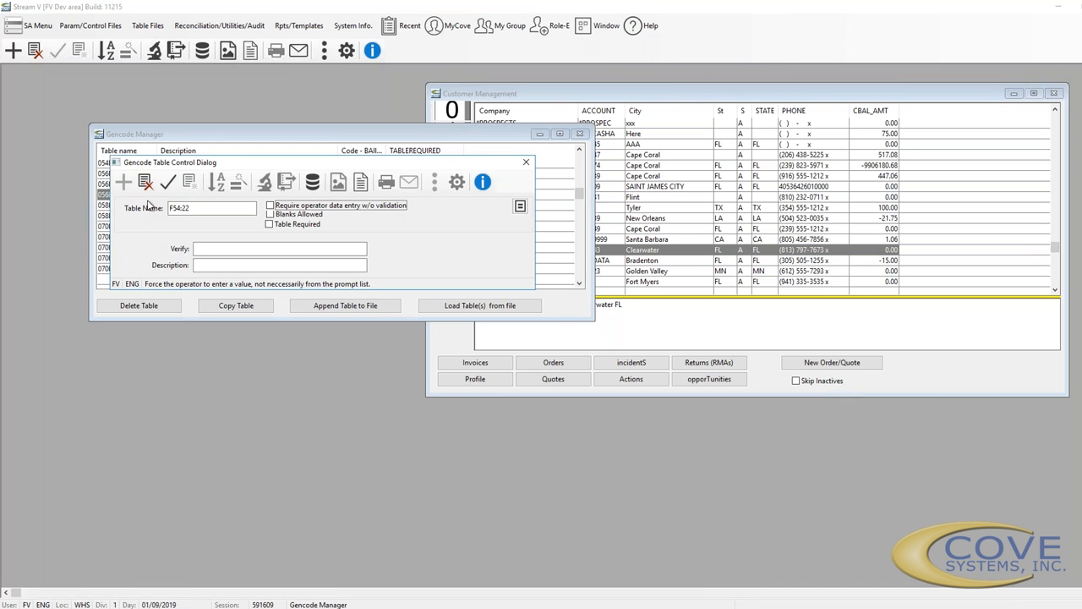
{"action": "left_click", "coordinate": [206, 262]}
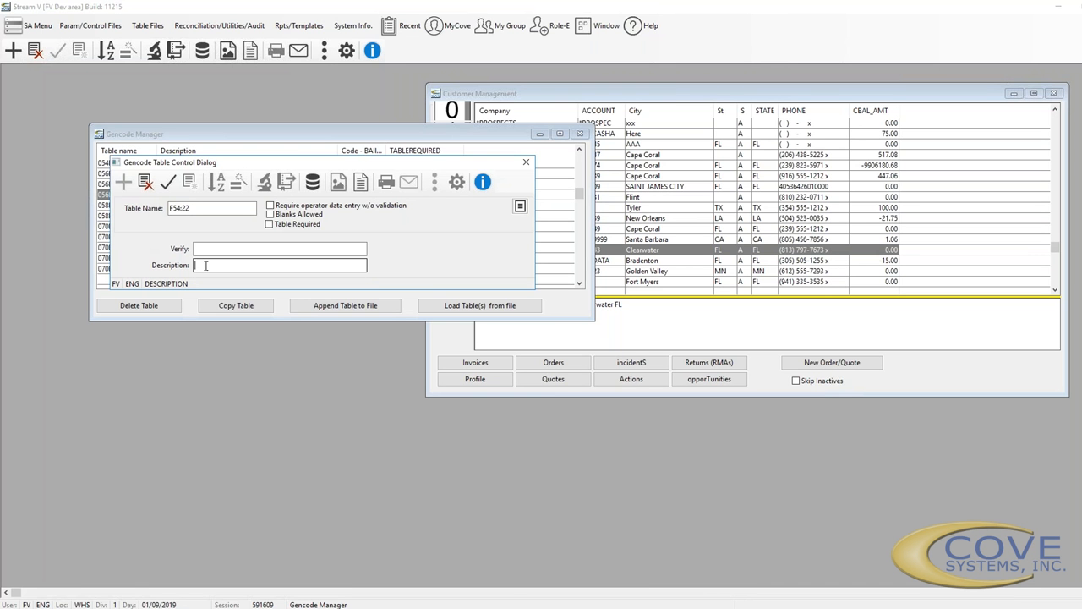
{"action": "type", "text": "Territory Table"}
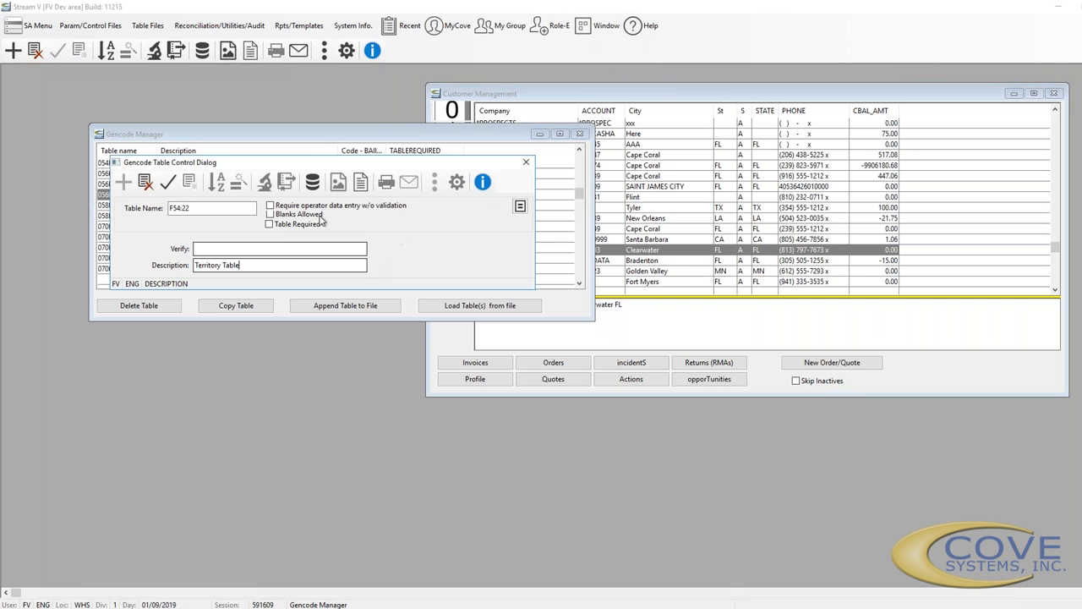
{"action": "left_click", "coordinate": [170, 187]}
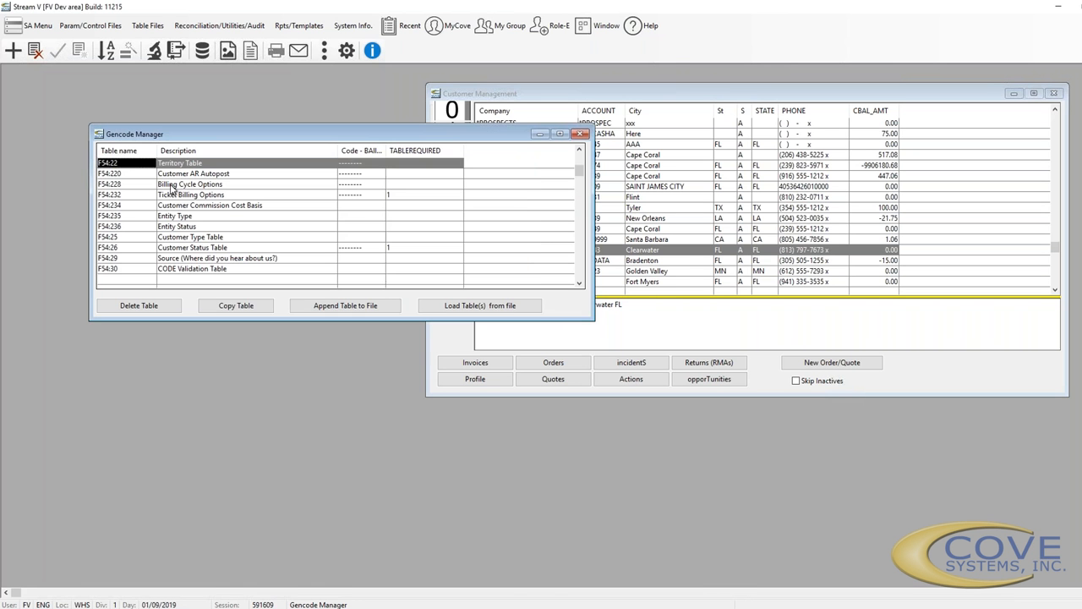
Add the code NE with the description "North East" to the Territory Table
{"action": "double_click", "coordinate": [127, 166]}
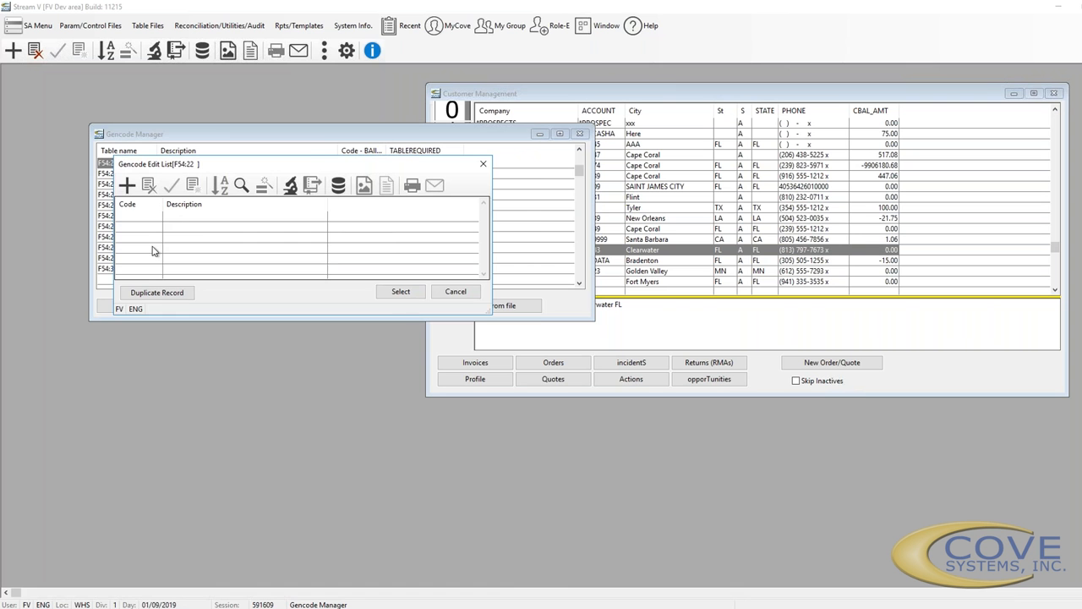
{"action": "left_click", "coordinate": [128, 186]}
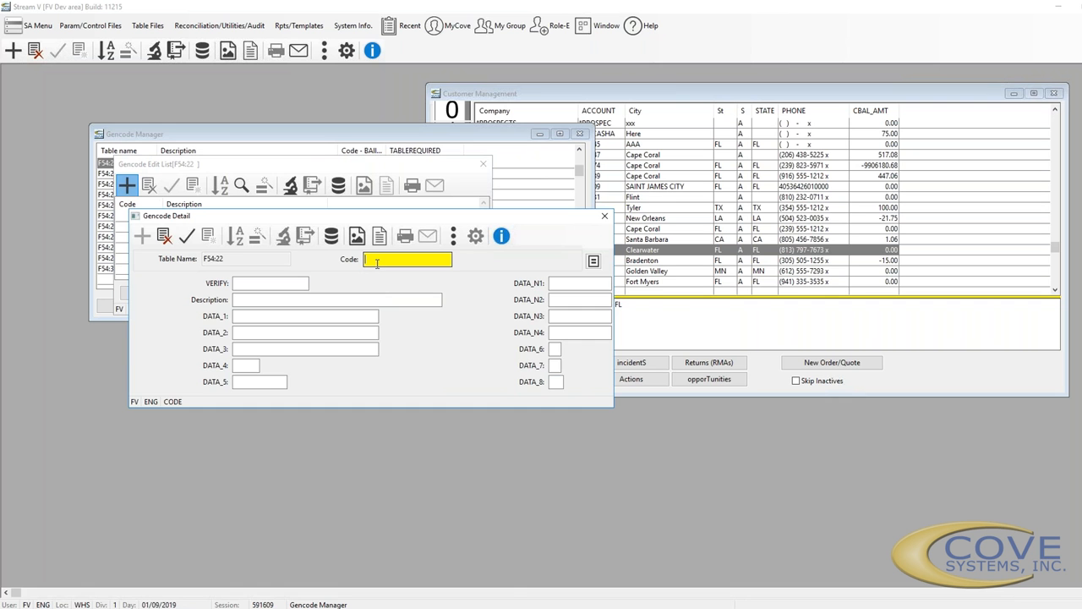
{"action": "type", "text": "NE"}
{"action": "key", "text": "Tab"}
{"action": "key", "text": "Tab"}
{"action": "type", "text": "North East"}
{"action": "key", "text": "Tab"}
{"action": "key", "text": "ctrl+s"}
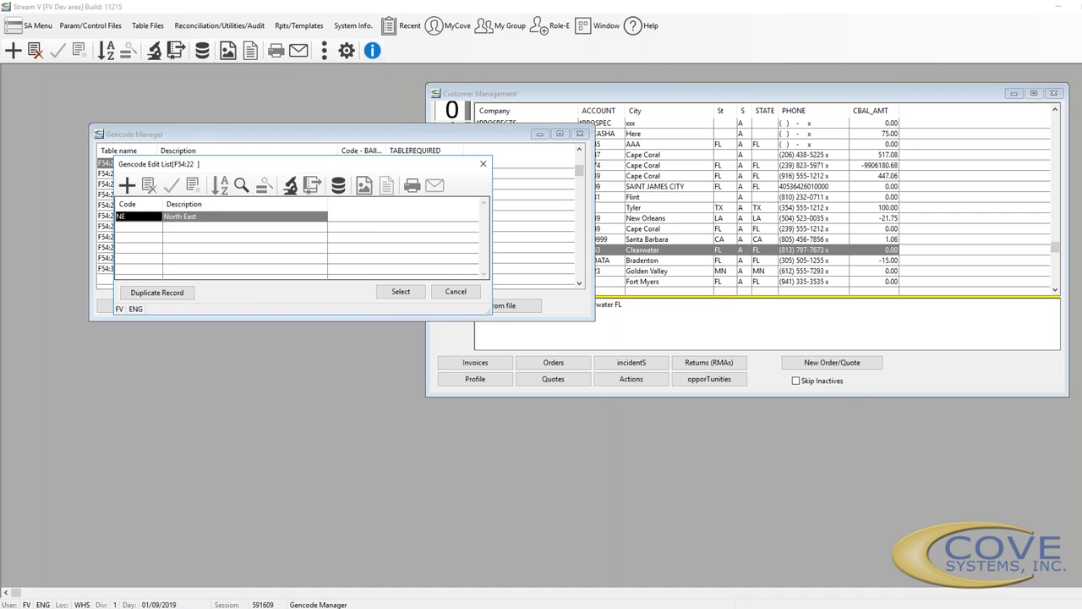
Add the code SE with the description "South East" to the Territory Table
{"action": "key", "text": "ctrl+n"}
{"action": "type", "text": "SE"}
{"action": "key", "text": "Tab"}
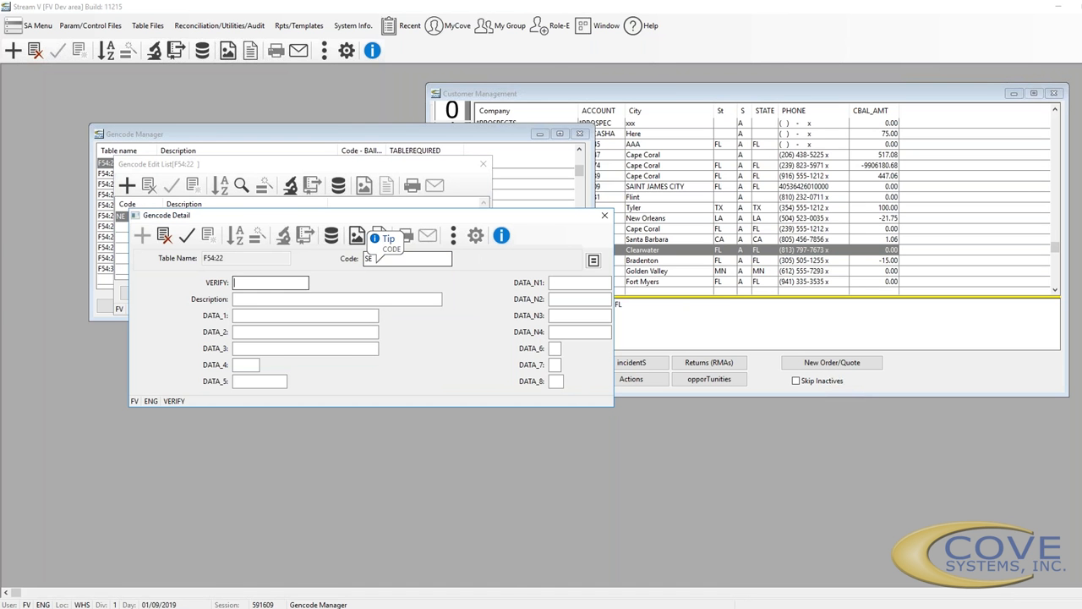
{"action": "key", "text": "Tab"}
{"action": "type", "text": "South East"}
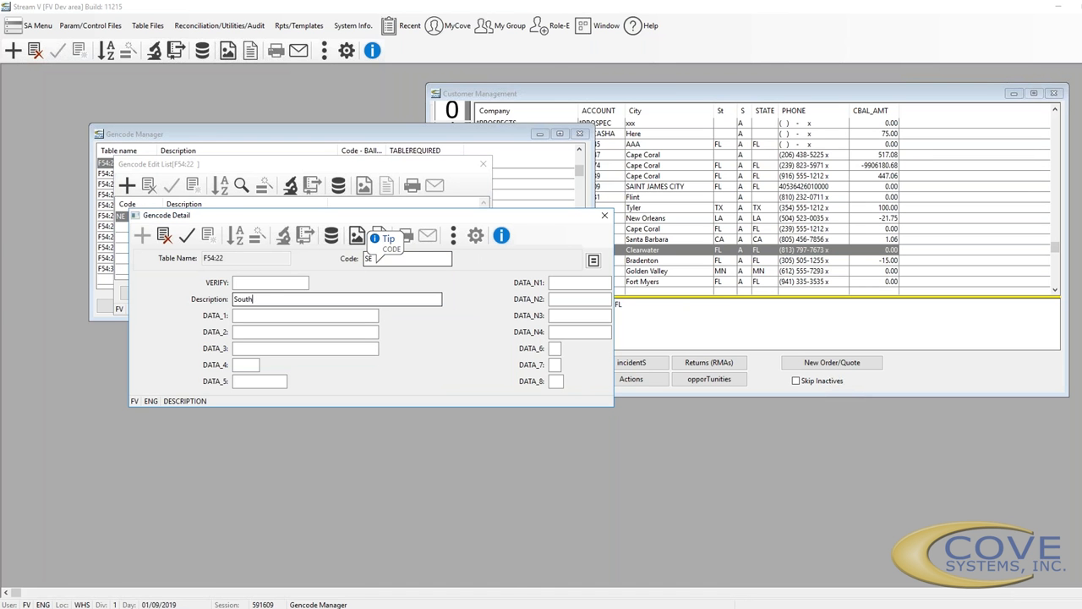
{"action": "key", "text": "Tab"}
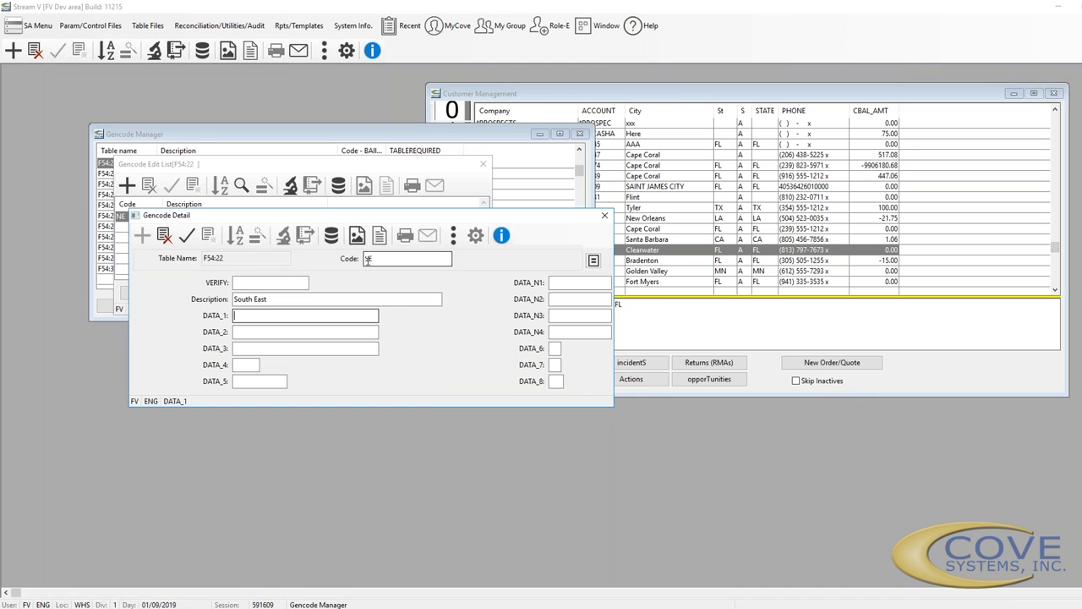
{"action": "left_click", "coordinate": [188, 236]}
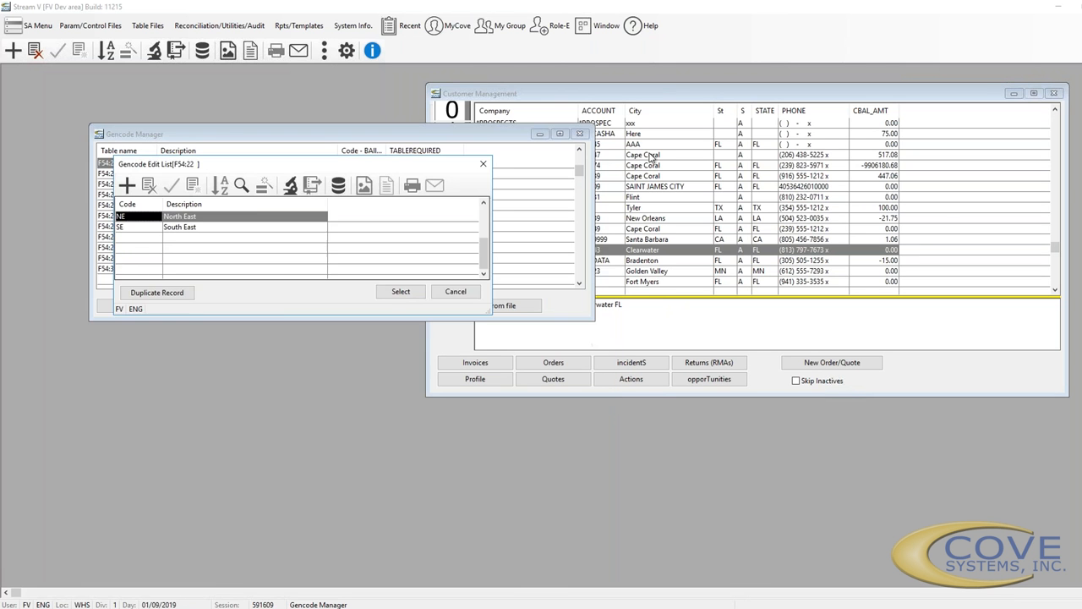
Close the code list, reopen the Abacus Business Computers record and bring up its sales territory validation list
{"action": "key", "text": "Escape"}
{"action": "left_click", "coordinate": [658, 259]}
{"action": "left_click", "coordinate": [657, 255]}
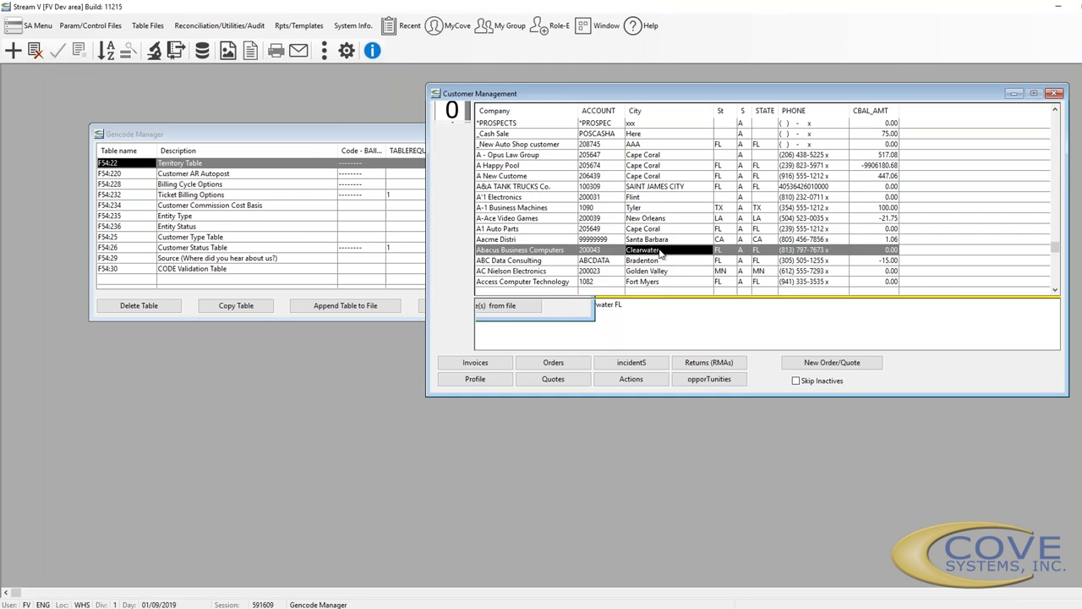
{"action": "double_click", "coordinate": [660, 254]}
{"action": "right_click", "coordinate": [661, 254]}
{"action": "key", "text": "Escape"}
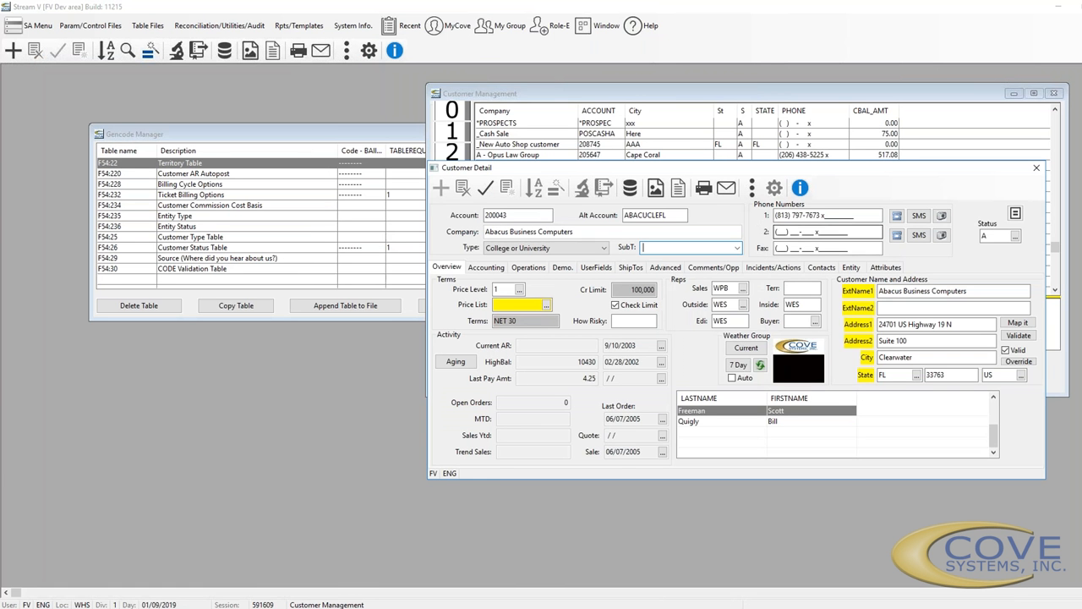
{"action": "left_click", "coordinate": [802, 289]}
{"action": "double_click", "coordinate": [803, 291]}
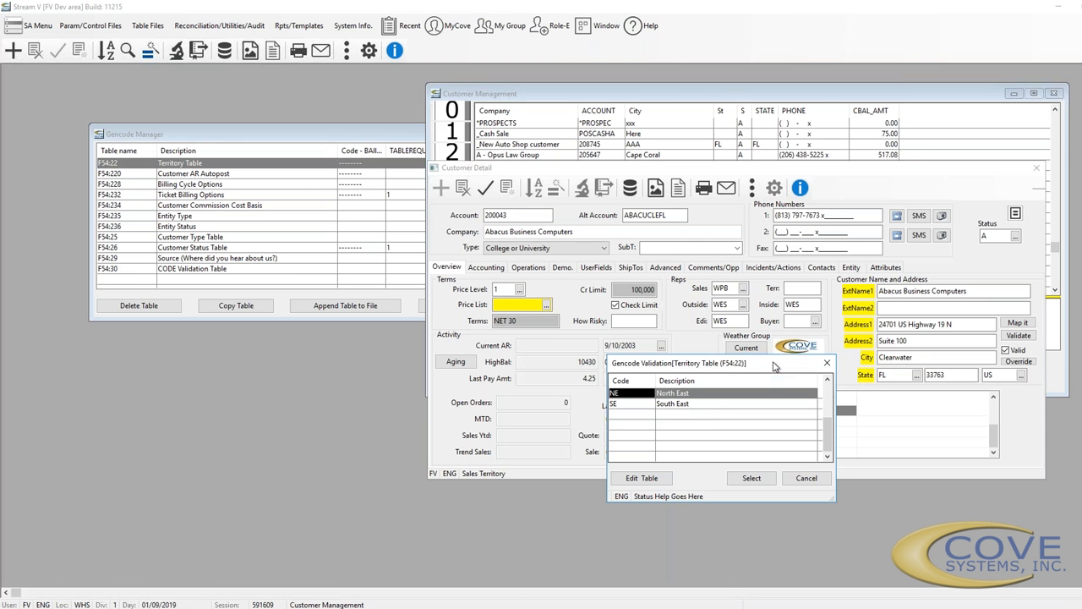
Edit the Territory Table from the validation list and add the code SW described as "South West"
{"action": "left_click", "coordinate": [652, 481]}
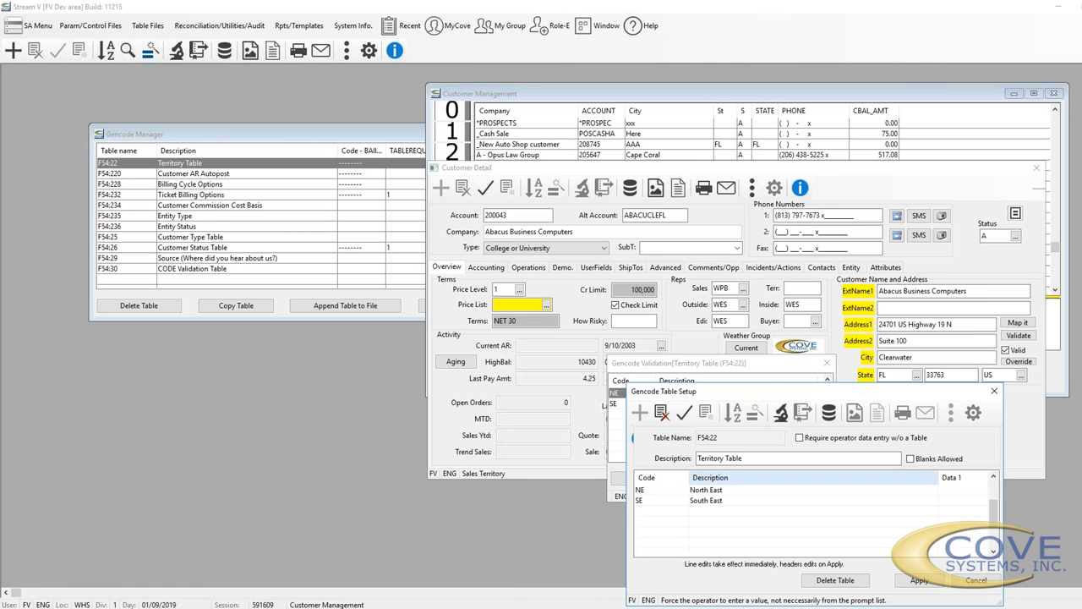
{"action": "left_click_drag", "start_coordinate": [788, 398], "coordinate": [853, 319]}
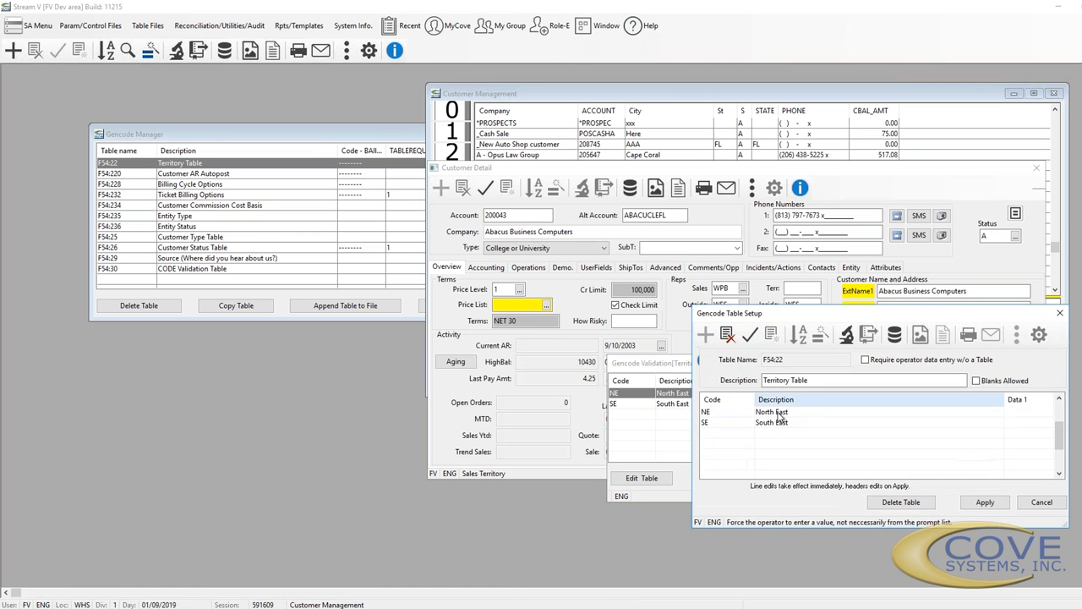
{"action": "type", "text": "SW"}
{"action": "key", "text": "Tab"}
{"action": "type", "text": "South"}
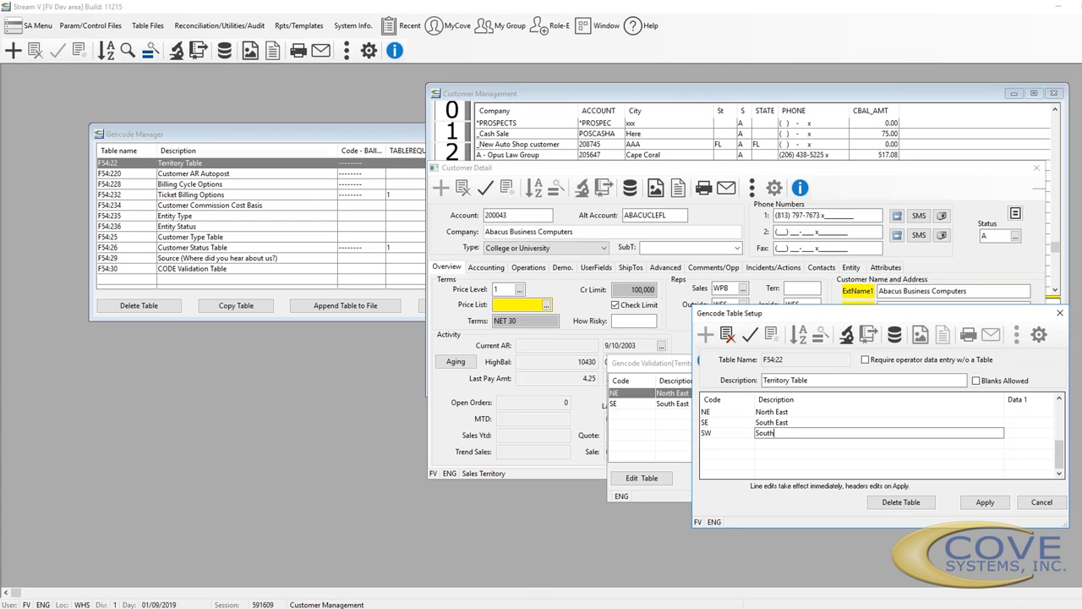
{"action": "type", "text": " West"}
{"action": "key", "text": "Return"}
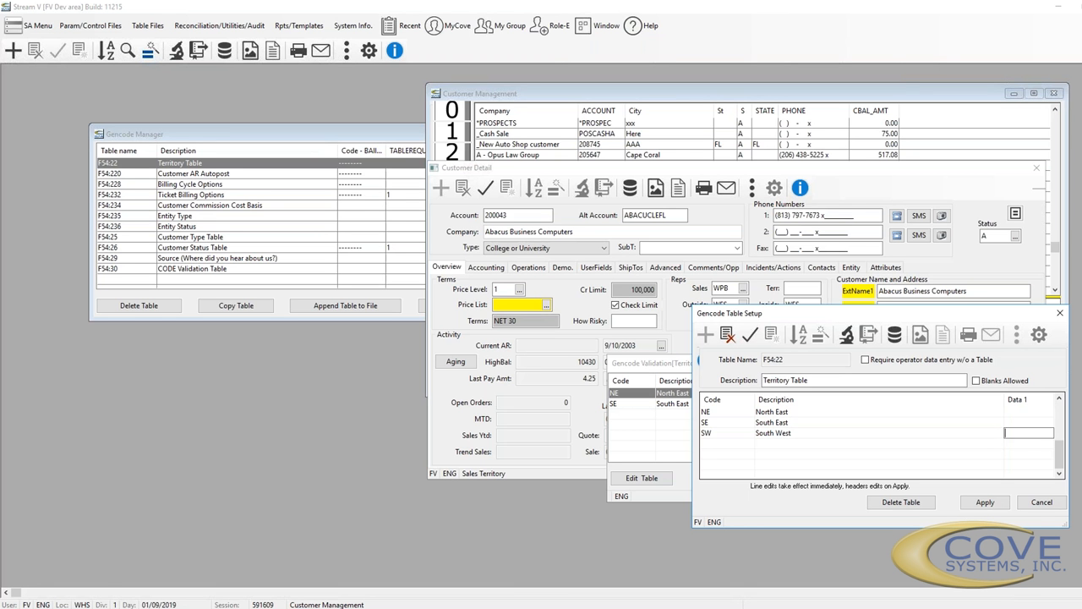
Add the code NW described as "North West" and apply the table setup
{"action": "type", "text": "NW"}
{"action": "key", "text": "Tab"}
{"action": "type", "text": "North West"}
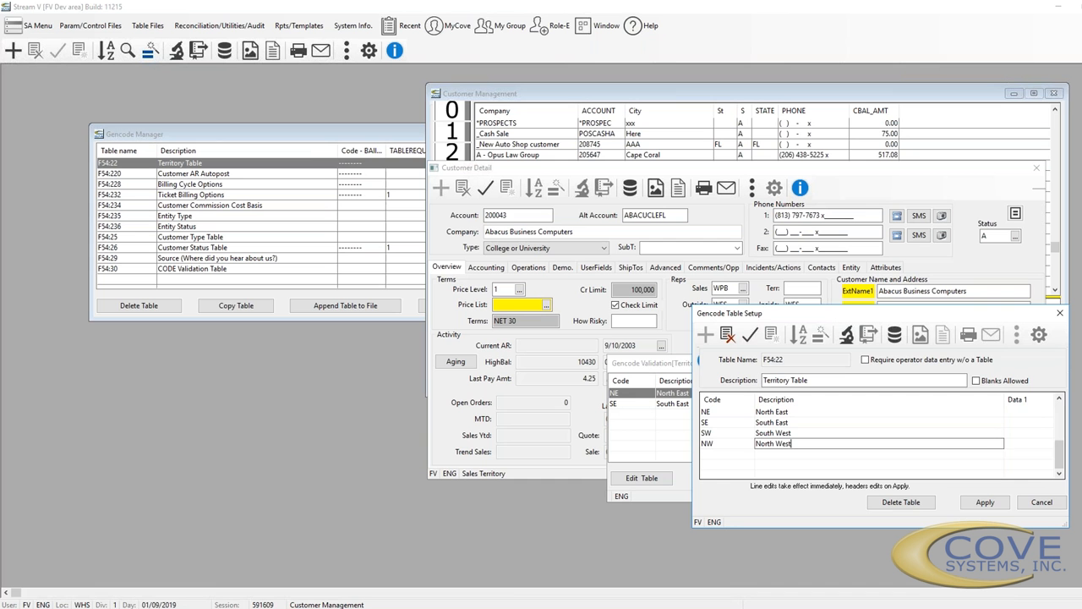
{"action": "key", "text": "Tab"}
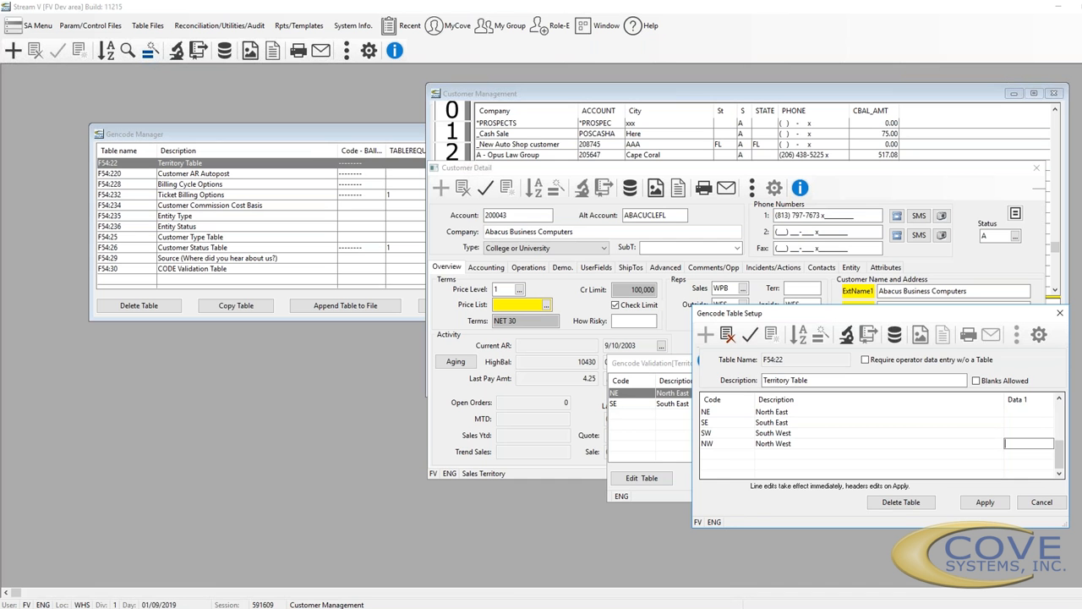
{"action": "left_click", "coordinate": [775, 431]}
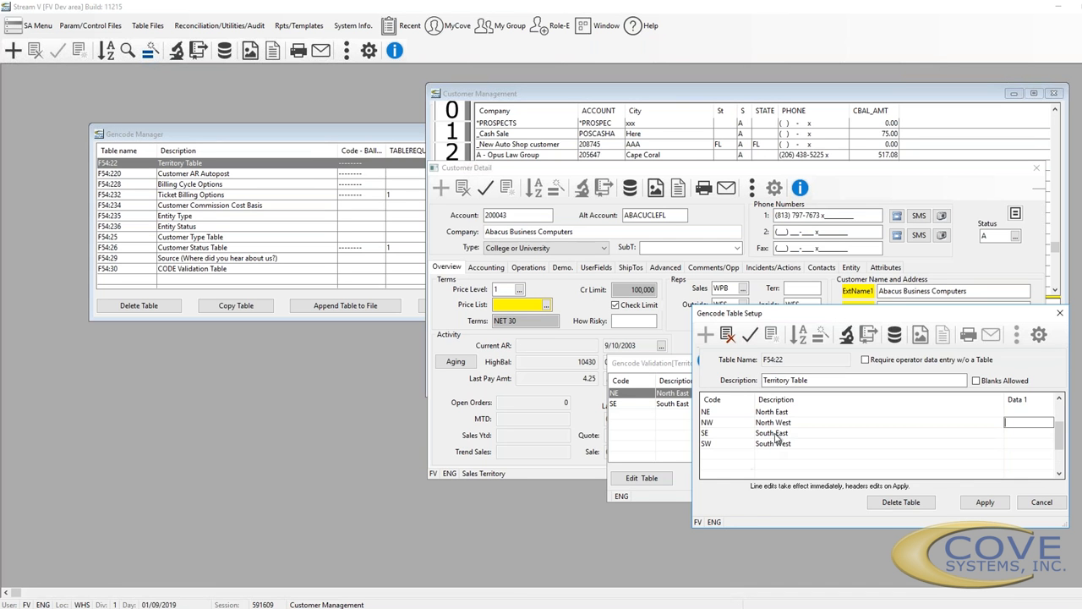
{"action": "left_click", "coordinate": [985, 503]}
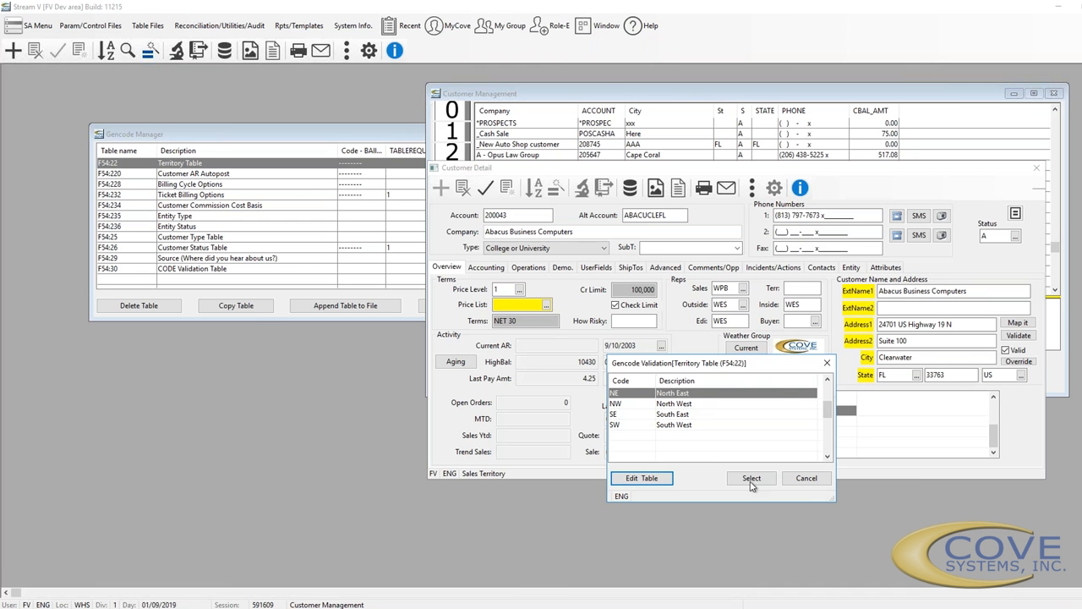
Close the validation list and customer record without choosing a territory, and return to table F54:22 in Gencode Manager
{"action": "left_click", "coordinate": [829, 365]}
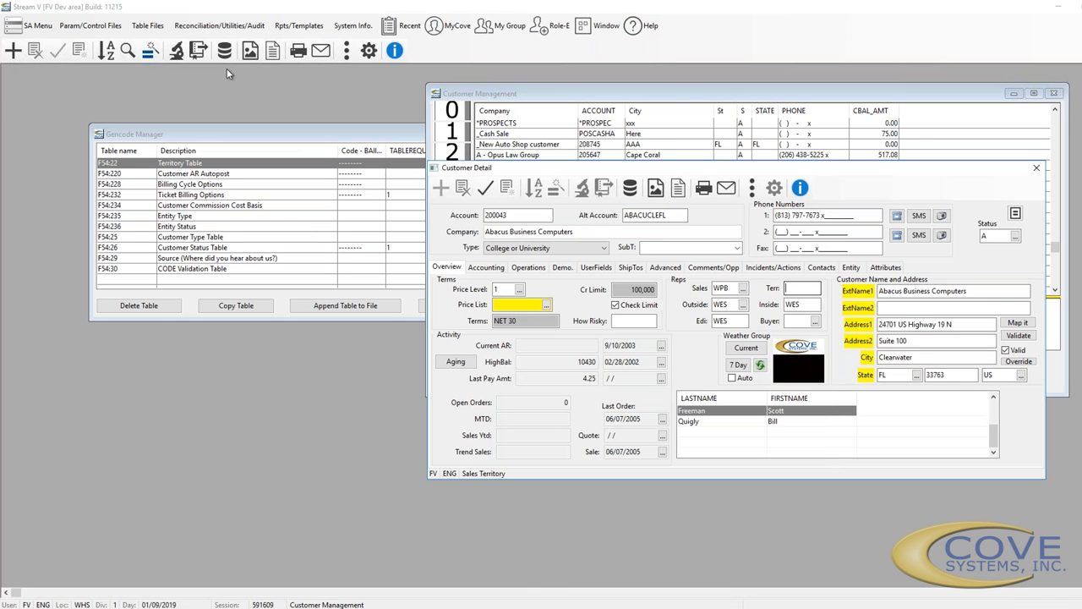
{"action": "key", "text": "Escape"}
{"action": "left_click", "coordinate": [126, 165]}
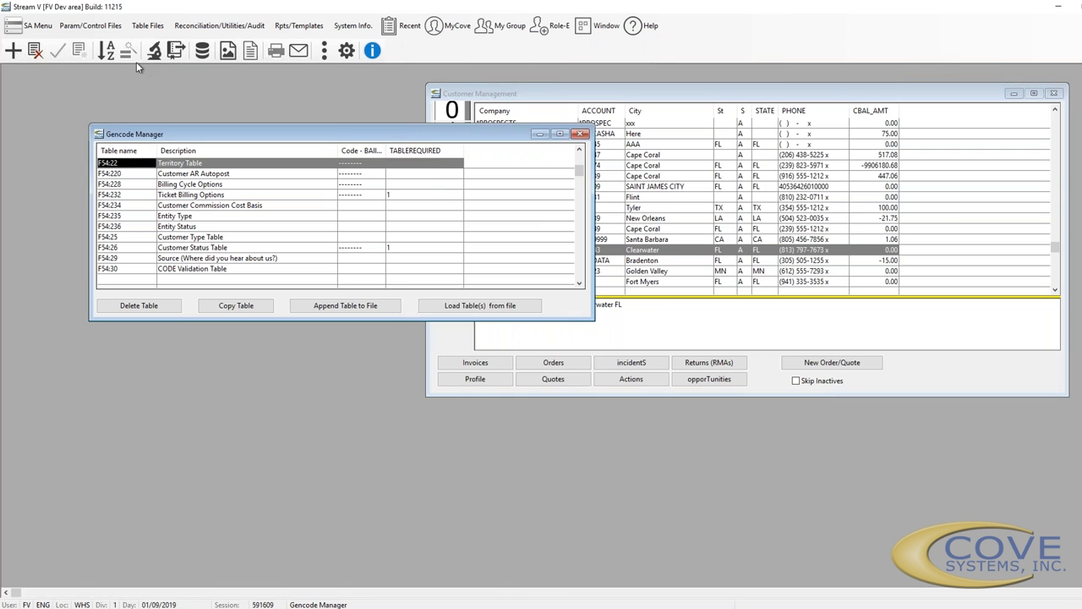
Try to delete the Territory Table F54:22 directly, without first removing its code records
{"action": "left_click", "coordinate": [35, 51]}
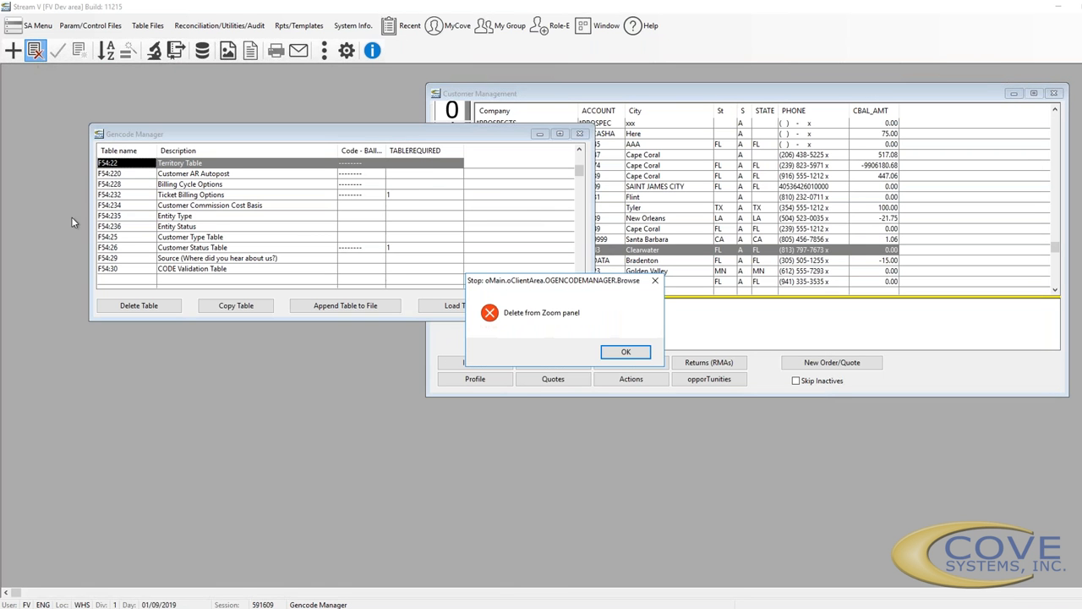
{"action": "left_click", "coordinate": [626, 351]}
{"action": "right_click", "coordinate": [162, 171]}
{"action": "left_click", "coordinate": [161, 171]}
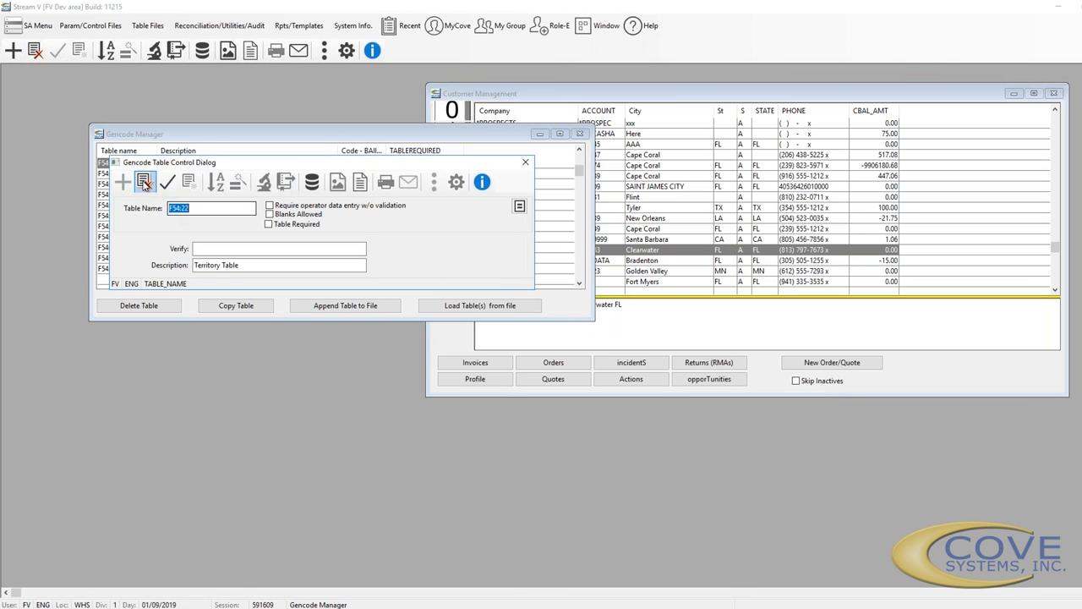
{"action": "left_click", "coordinate": [145, 182]}
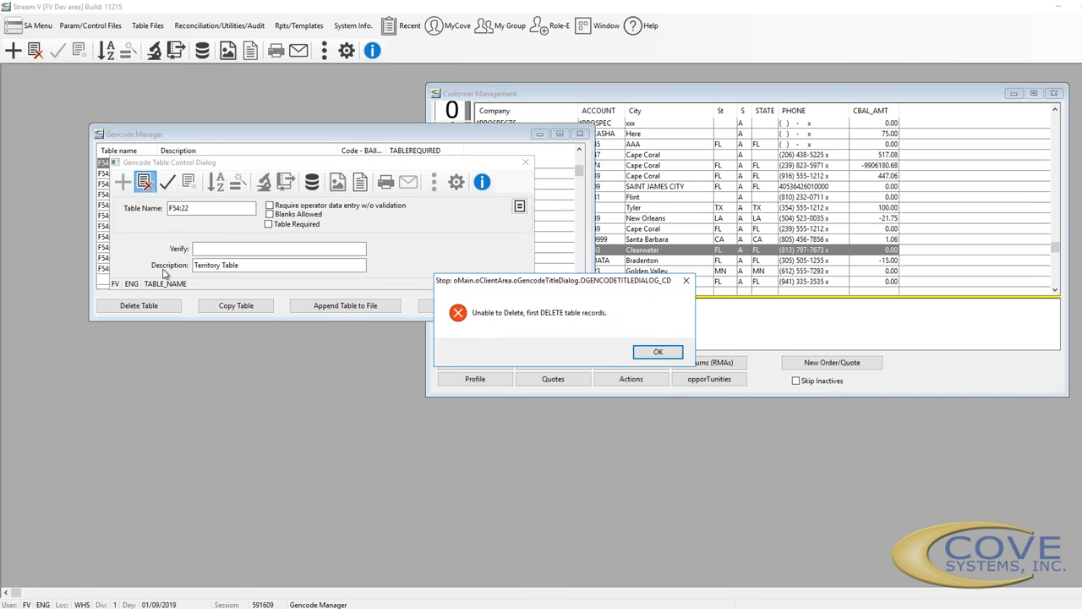
{"action": "left_click", "coordinate": [651, 355]}
{"action": "key", "text": "Escape"}
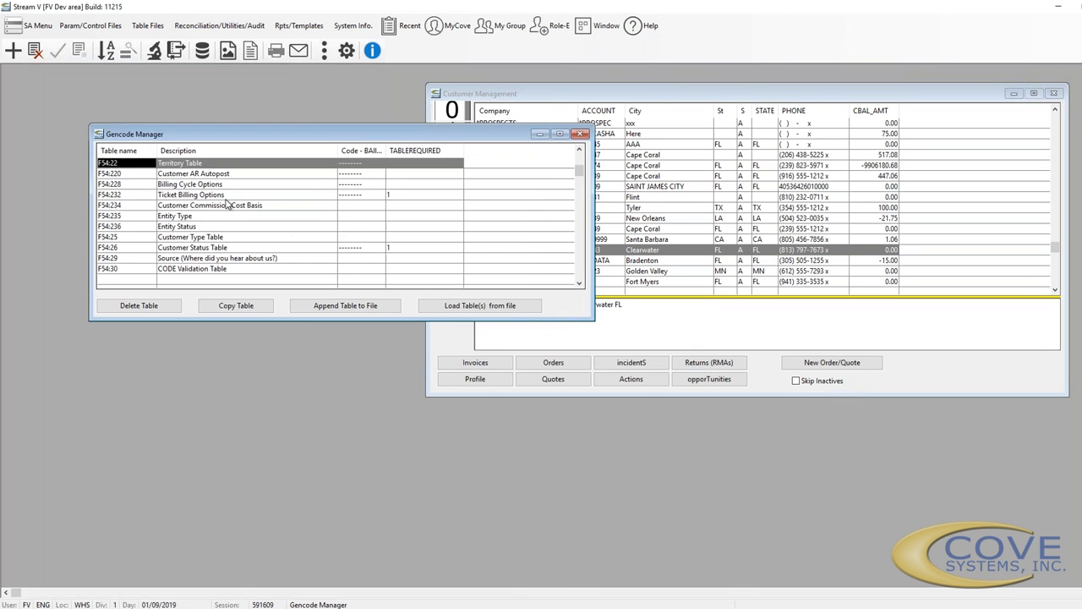
Open the code list of the Territory Table F54:22 and delete the NE (North East) code
{"action": "double_click", "coordinate": [188, 164]}
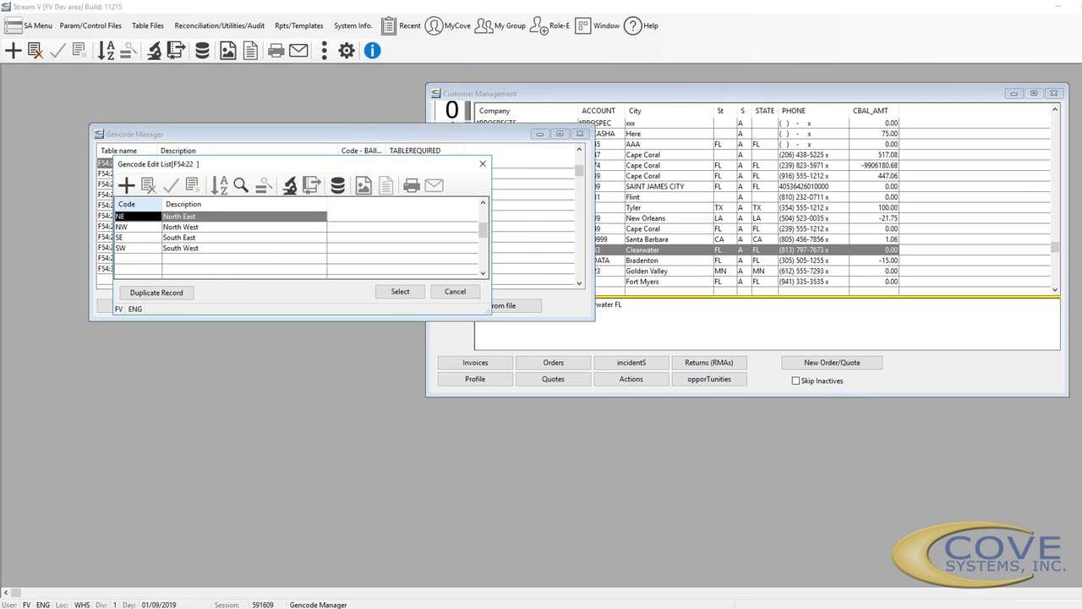
{"action": "double_click", "coordinate": [160, 219]}
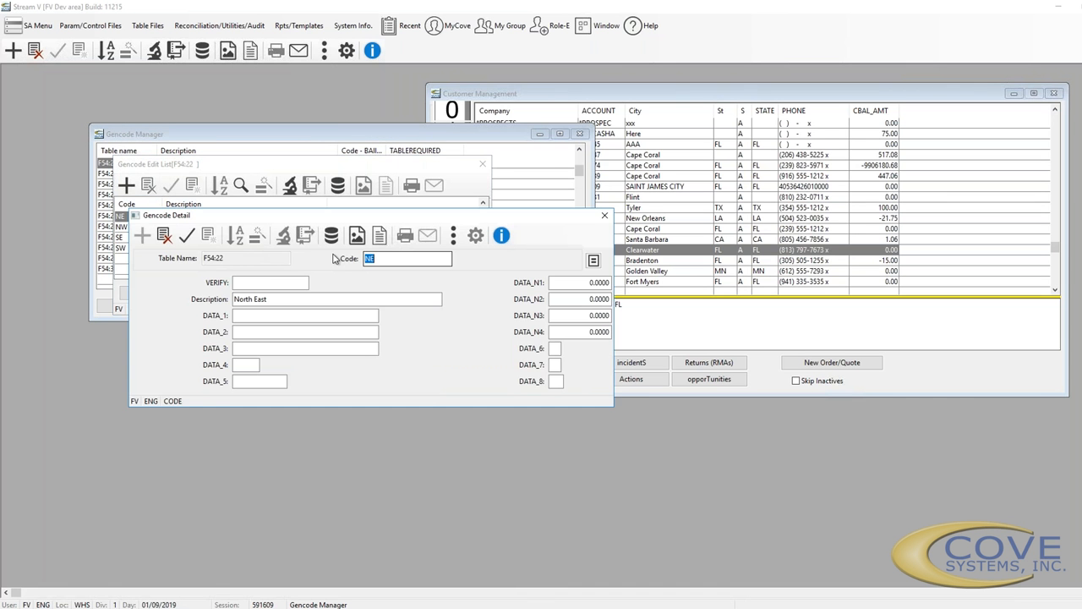
{"action": "left_click", "coordinate": [170, 243]}
{"action": "key", "text": "Return"}
{"action": "left_click", "coordinate": [542, 352]}
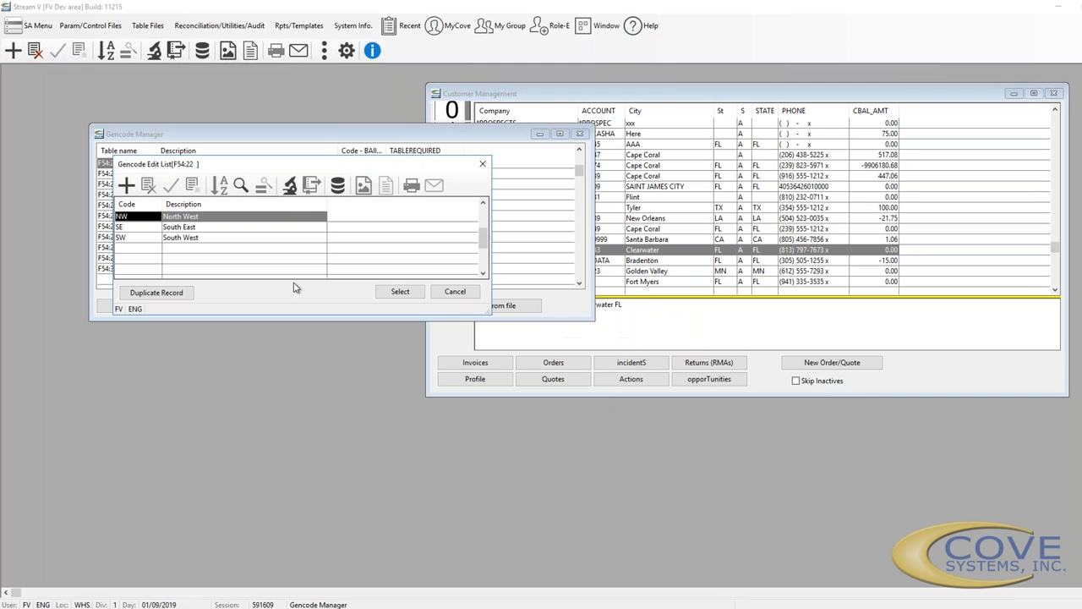
Delete the NW (North West) code from table F54:22, accepting both confirmations
{"action": "right_click", "coordinate": [131, 222]}
{"action": "left_click", "coordinate": [153, 226]}
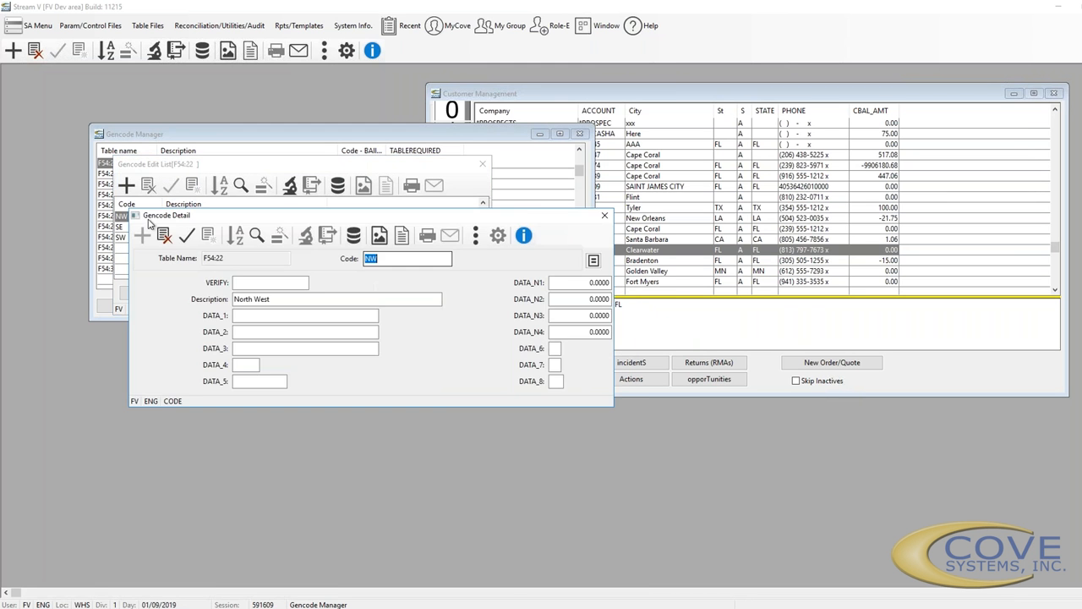
{"action": "left_click", "coordinate": [164, 237]}
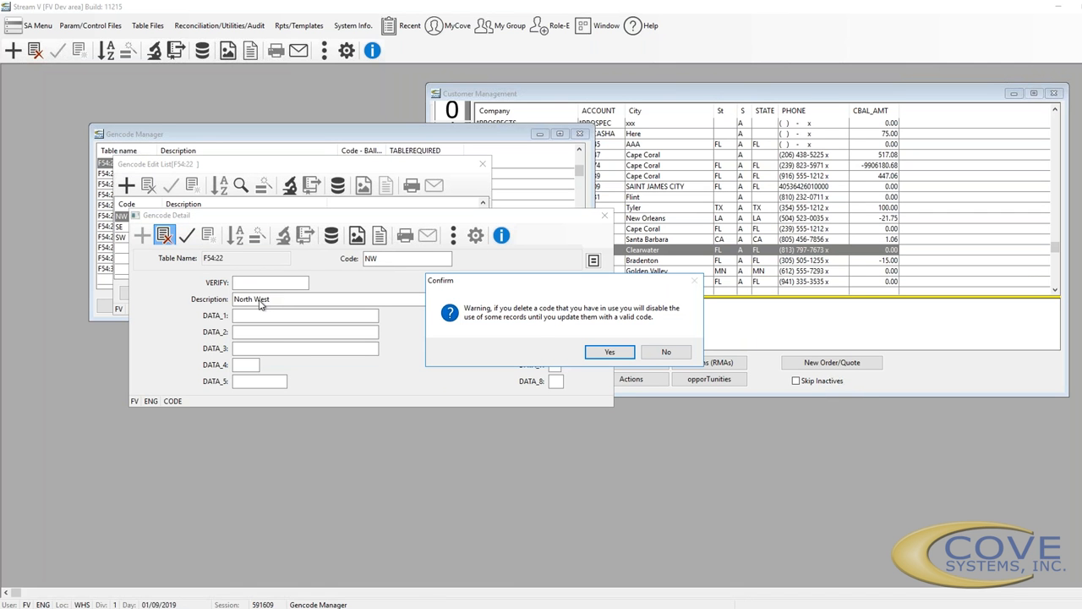
{"action": "left_click", "coordinate": [602, 351]}
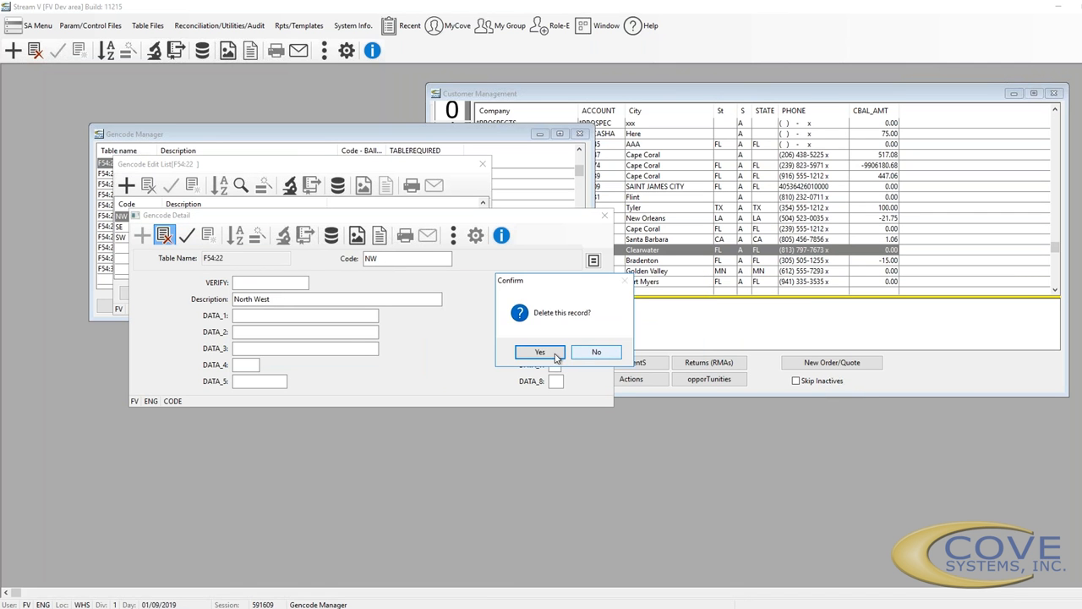
{"action": "left_click", "coordinate": [556, 354]}
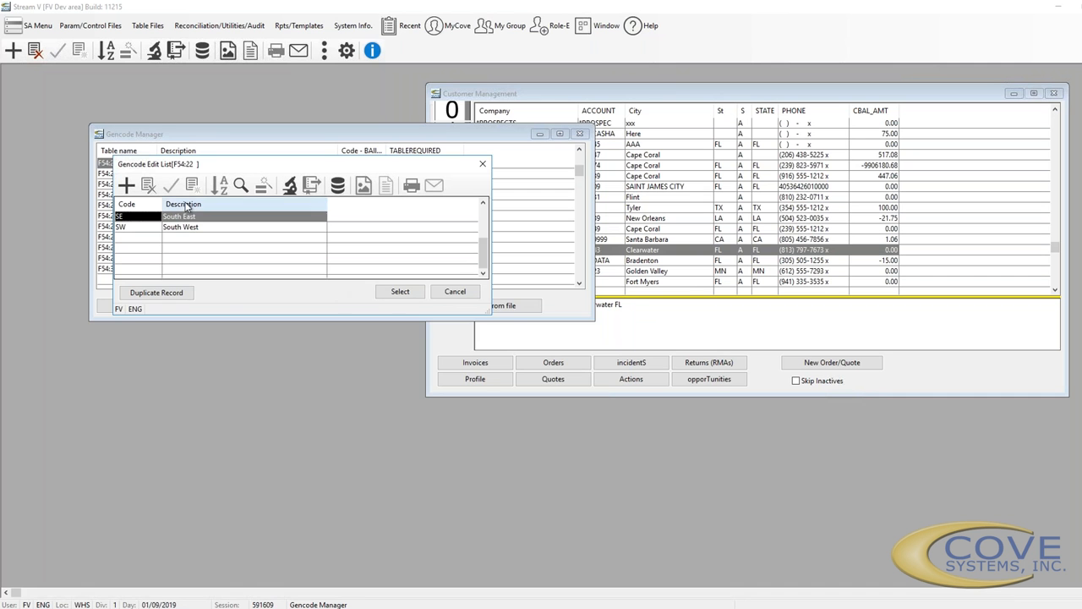
Delete the SE (South East) code from table F54:22, accepting both confirmations
{"action": "double_click", "coordinate": [154, 218]}
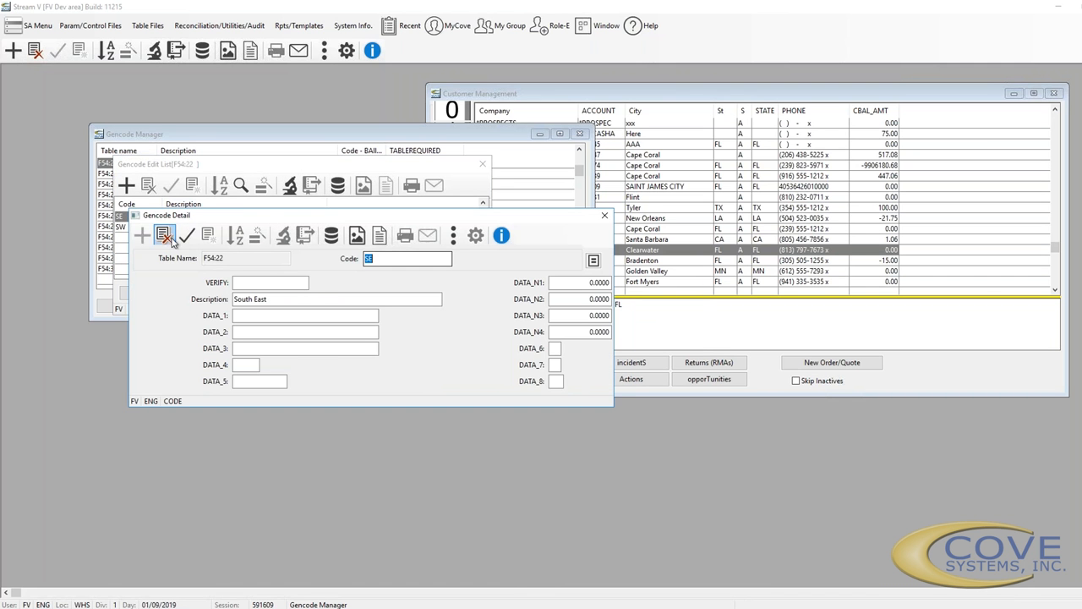
{"action": "left_click", "coordinate": [169, 240]}
{"action": "left_click", "coordinate": [612, 352]}
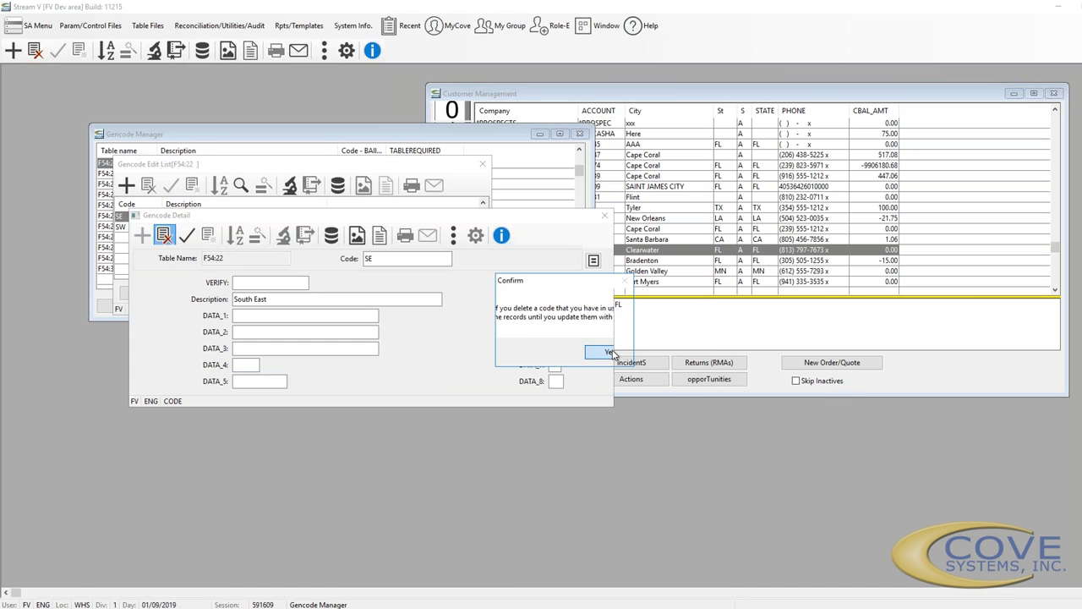
{"action": "left_click", "coordinate": [548, 353]}
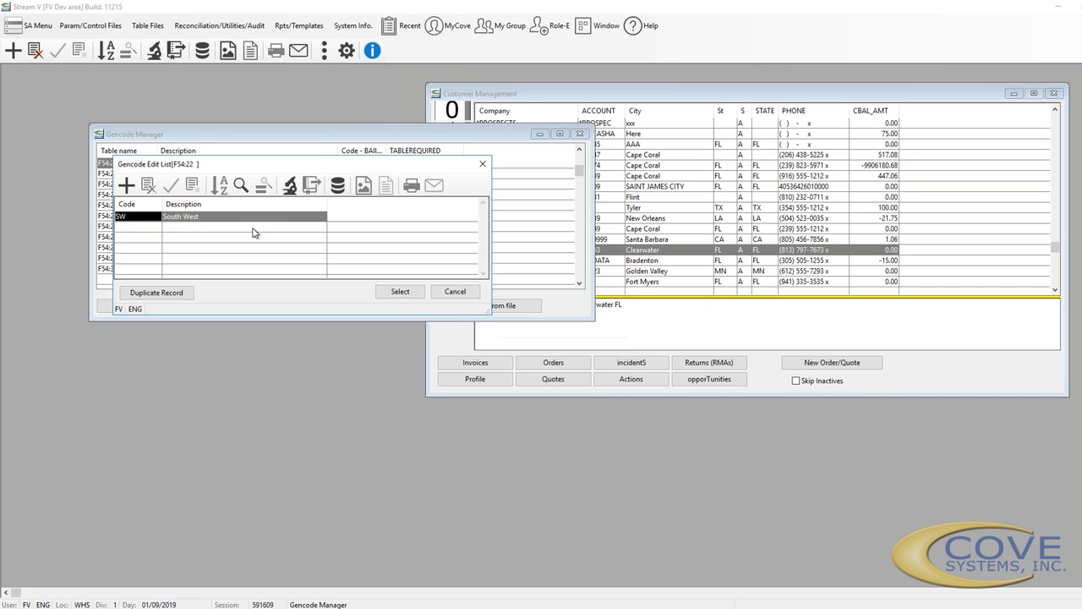
Delete the SW (South West) code from table F54:22, accepting both confirmations
{"action": "double_click", "coordinate": [149, 217]}
{"action": "left_click", "coordinate": [163, 236]}
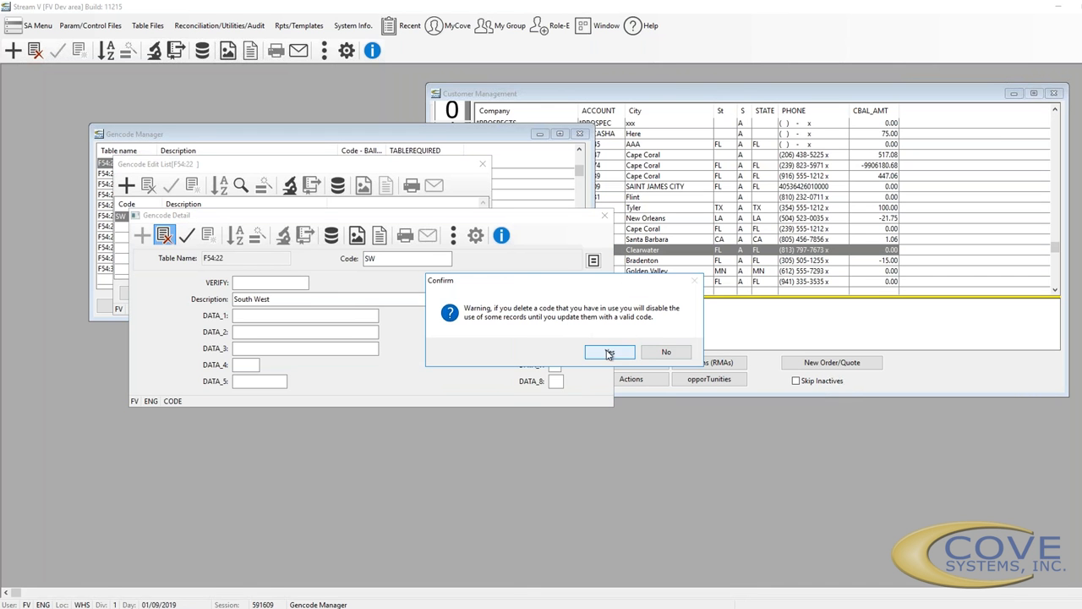
{"action": "left_click", "coordinate": [609, 354]}
{"action": "left_click", "coordinate": [544, 353]}
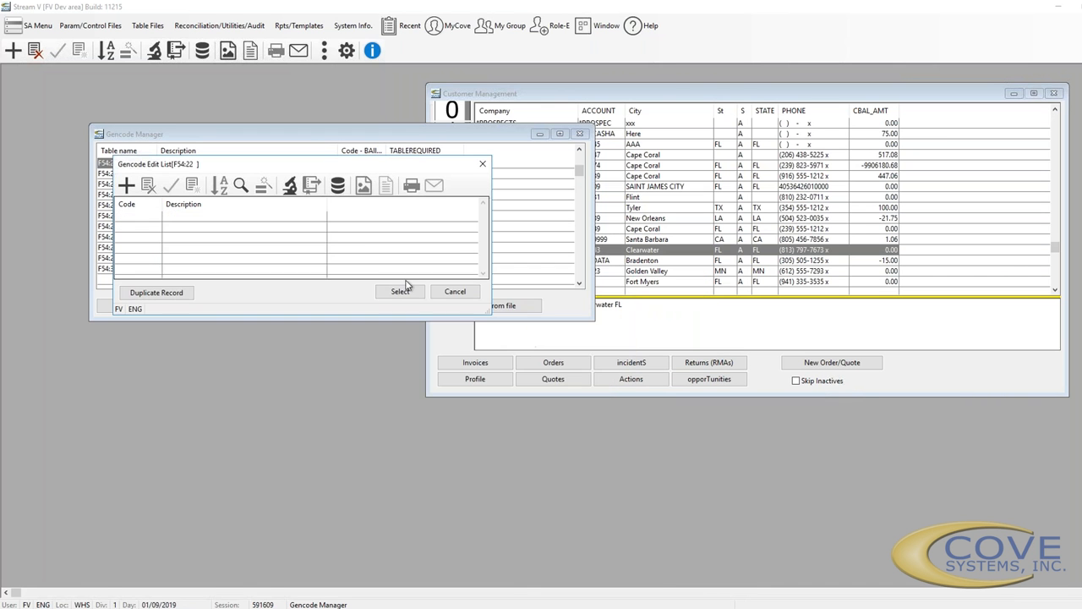
Close the code list and delete the Territory Table F54:22 from its table control dialog
{"action": "left_click", "coordinate": [197, 154]}
{"action": "right_click", "coordinate": [154, 170]}
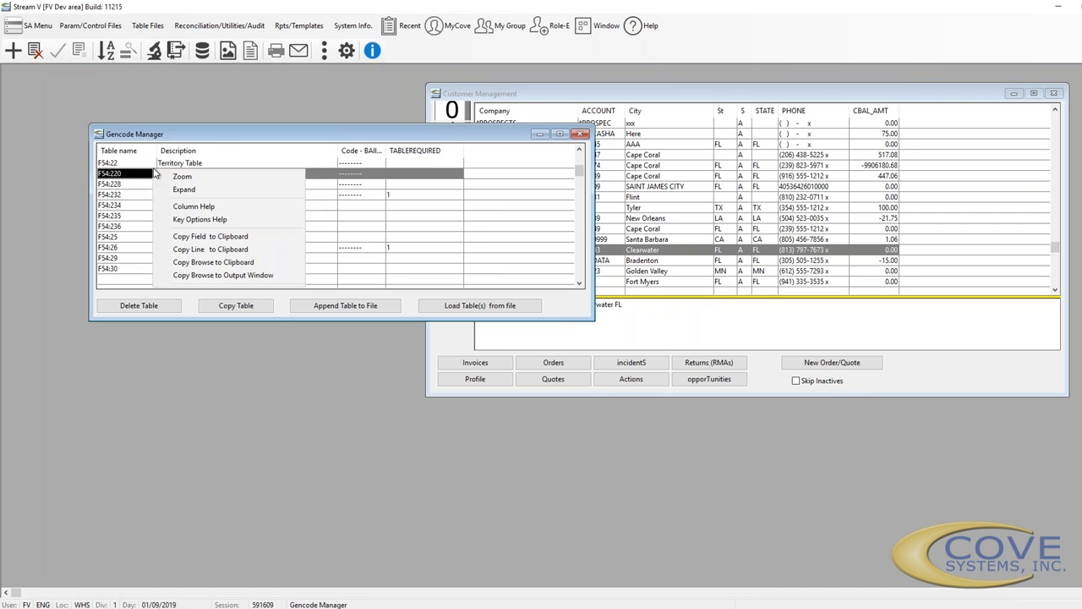
{"action": "left_click", "coordinate": [124, 161]}
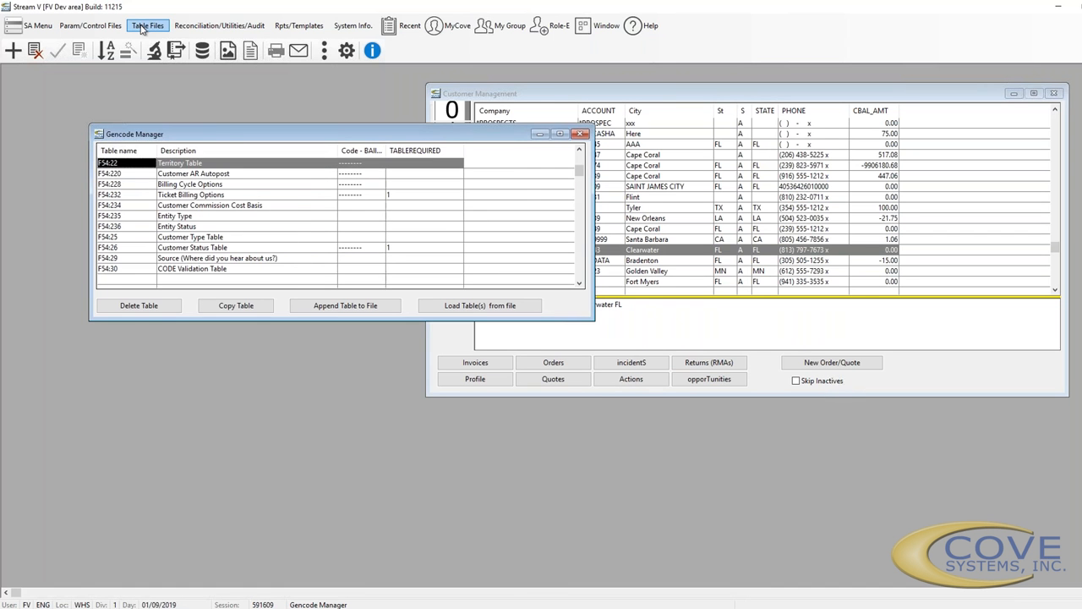
{"action": "left_click", "coordinate": [154, 50]}
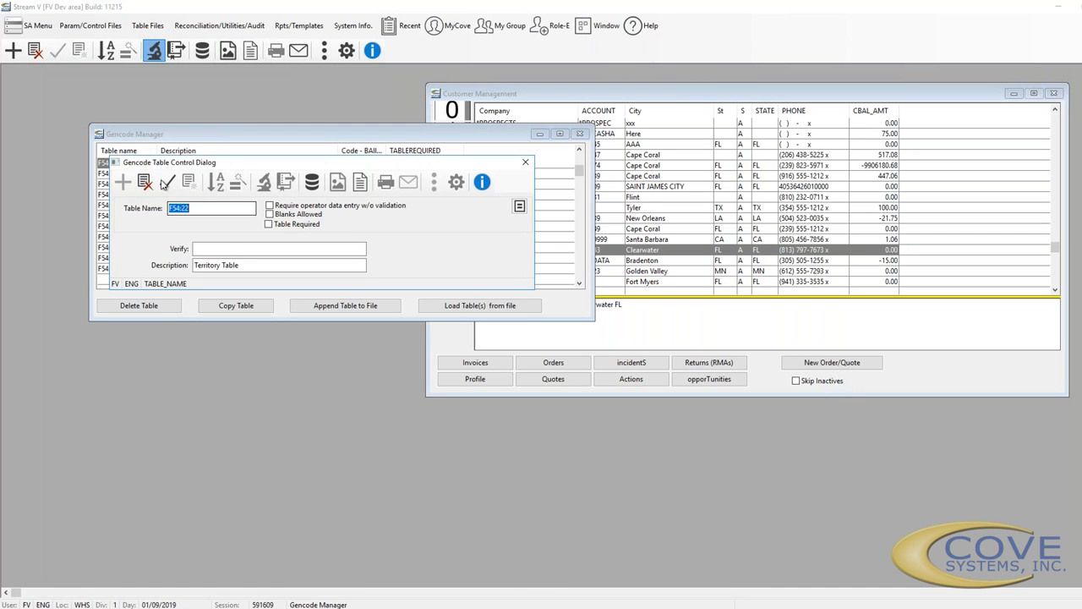
{"action": "left_click", "coordinate": [144, 181]}
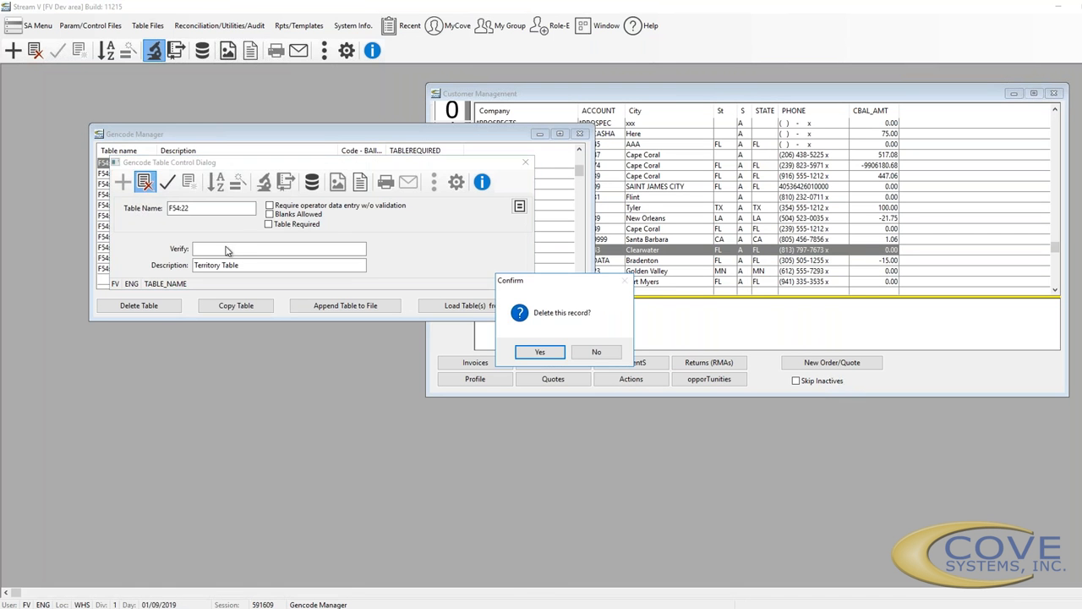
{"action": "left_click", "coordinate": [545, 349]}
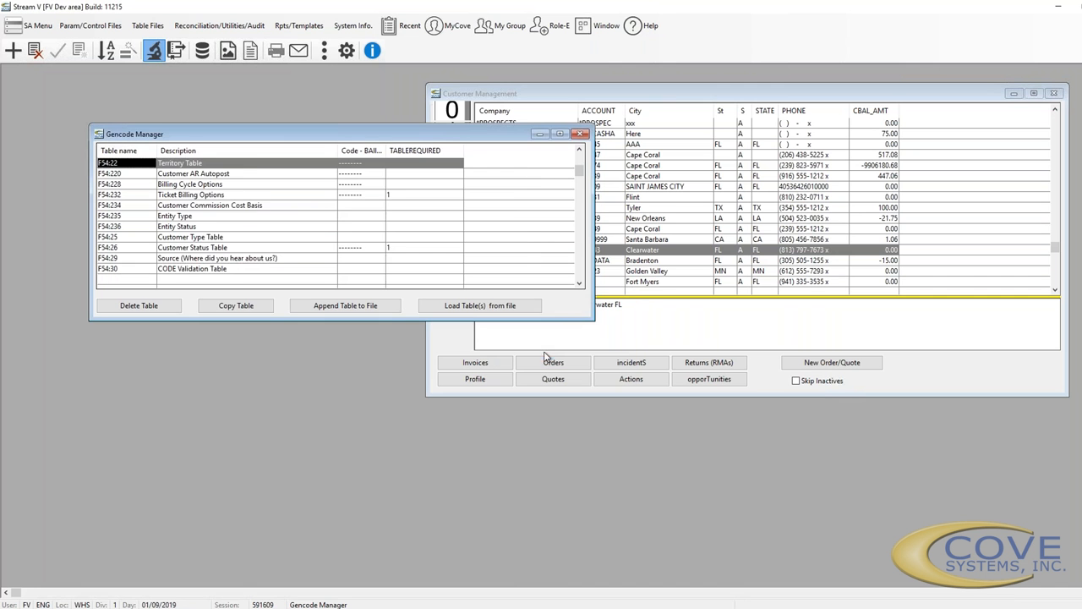
Reopen the Abacus Business Computers customer record and enter DD as its sales territory
{"action": "left_click", "coordinate": [722, 251]}
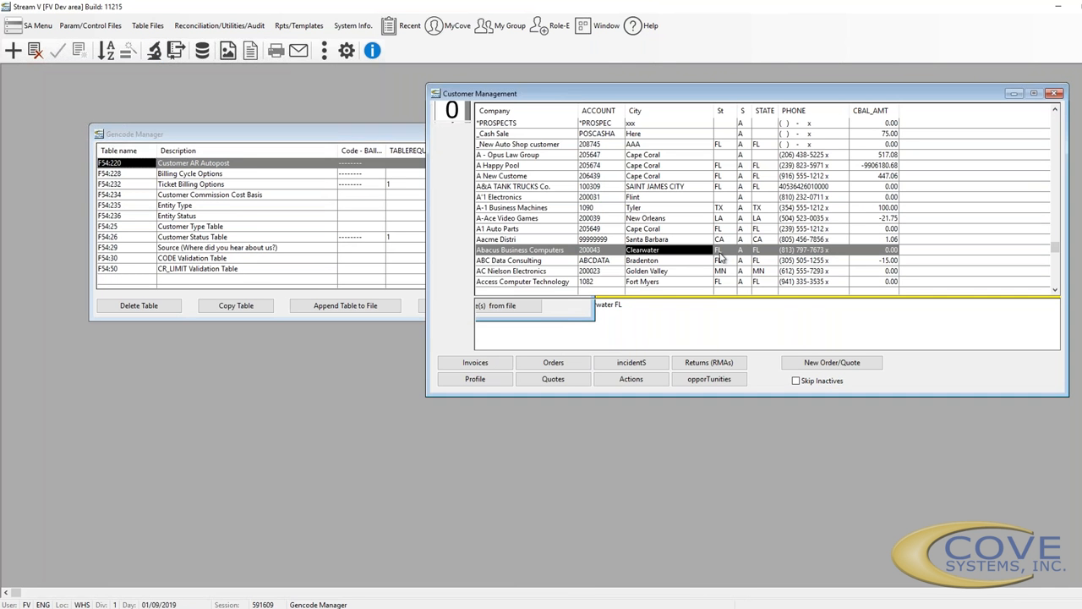
{"action": "double_click", "coordinate": [654, 248]}
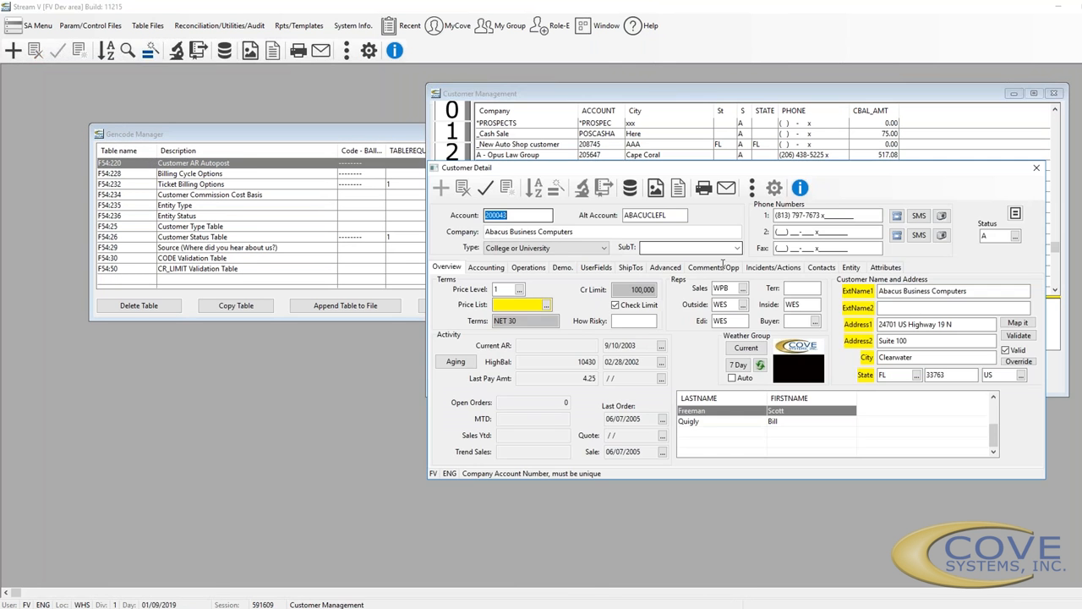
{"action": "type", "text": "DD"}
{"action": "key", "text": "Tab"}
{"action": "left_click", "coordinate": [810, 289]}
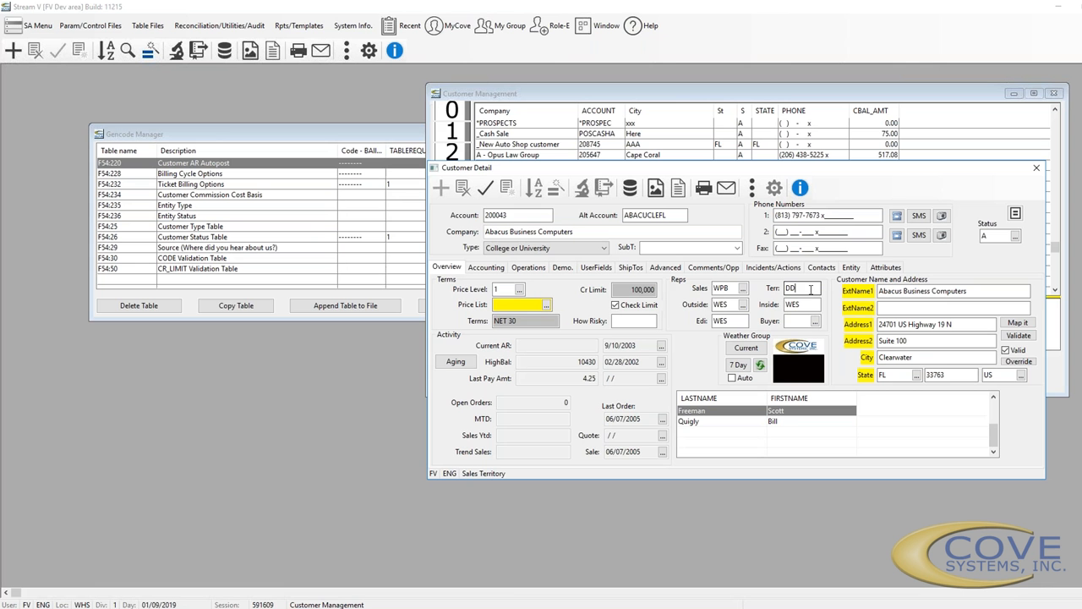
Try to set the customer's outside rep to DDD, and close the record without saving
{"action": "left_click", "coordinate": [719, 305]}
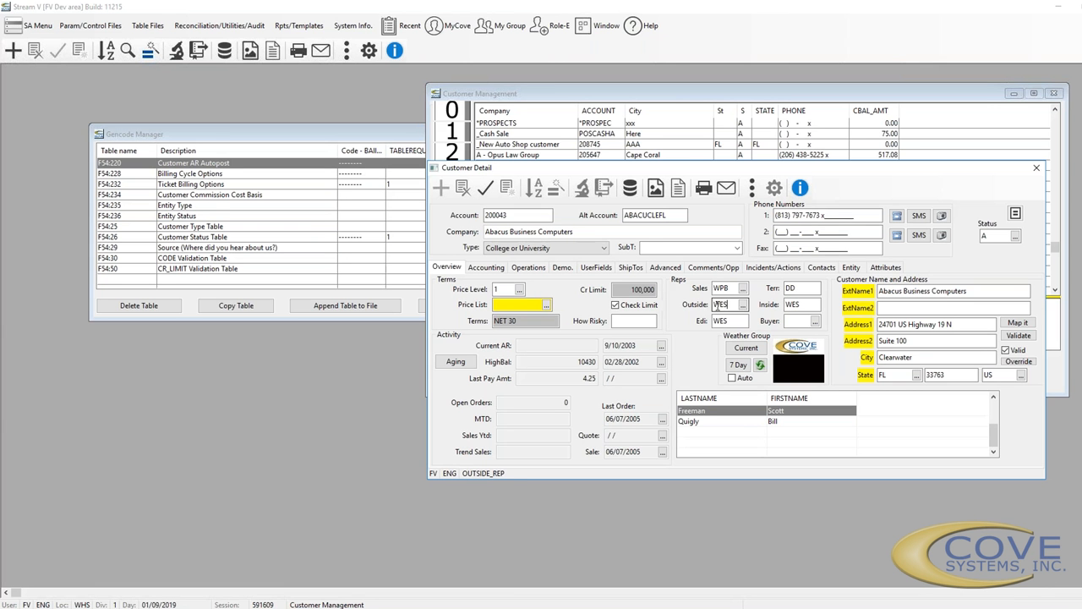
{"action": "type", "text": "DDD"}
{"action": "key", "text": "Tab"}
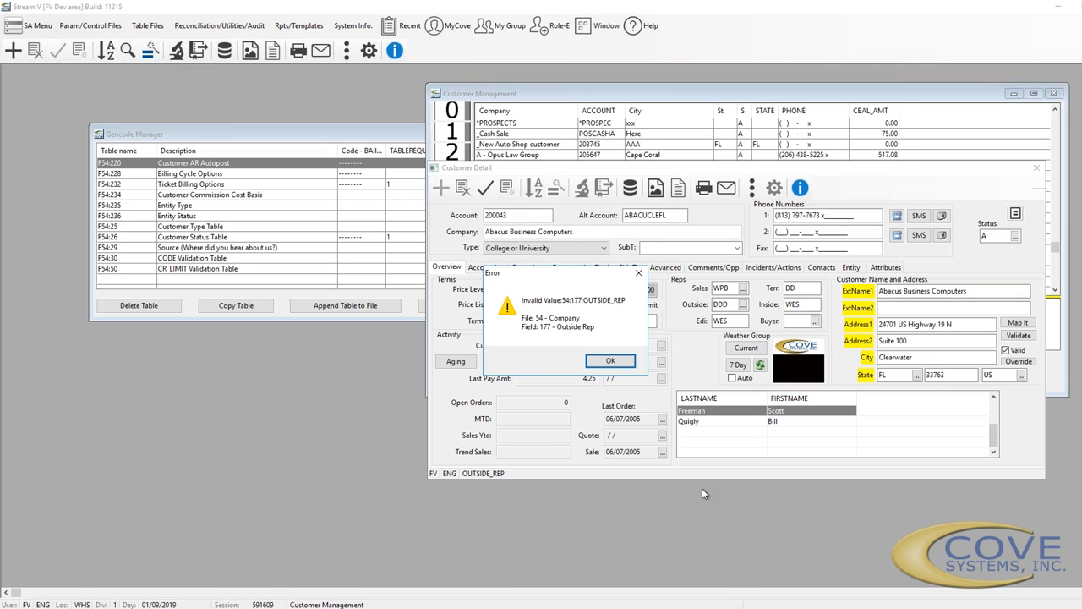
{"action": "left_click", "coordinate": [639, 274]}
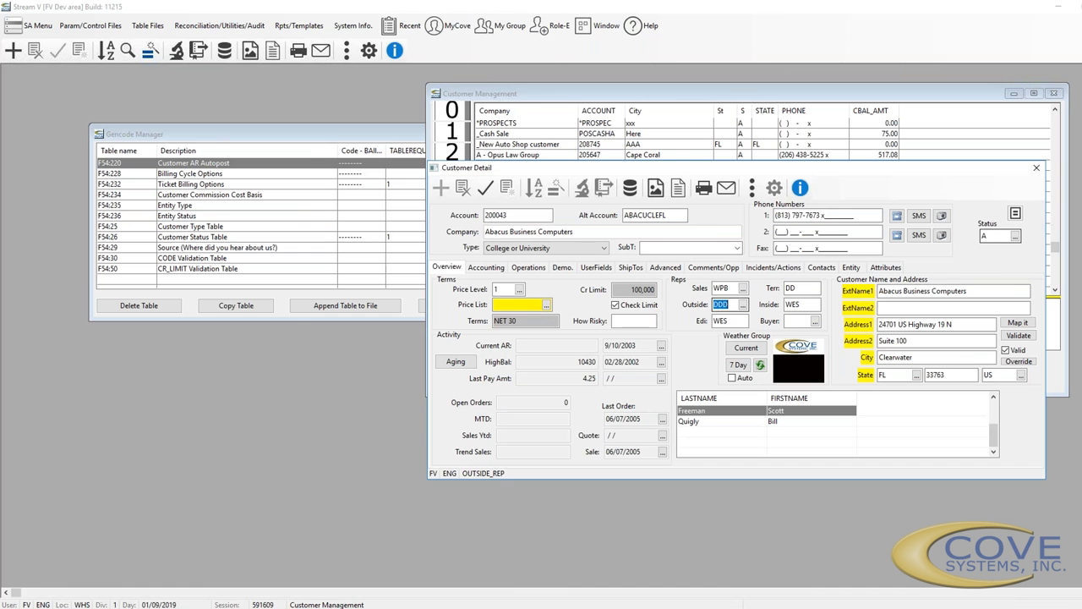
{"action": "left_click", "coordinate": [1037, 168]}
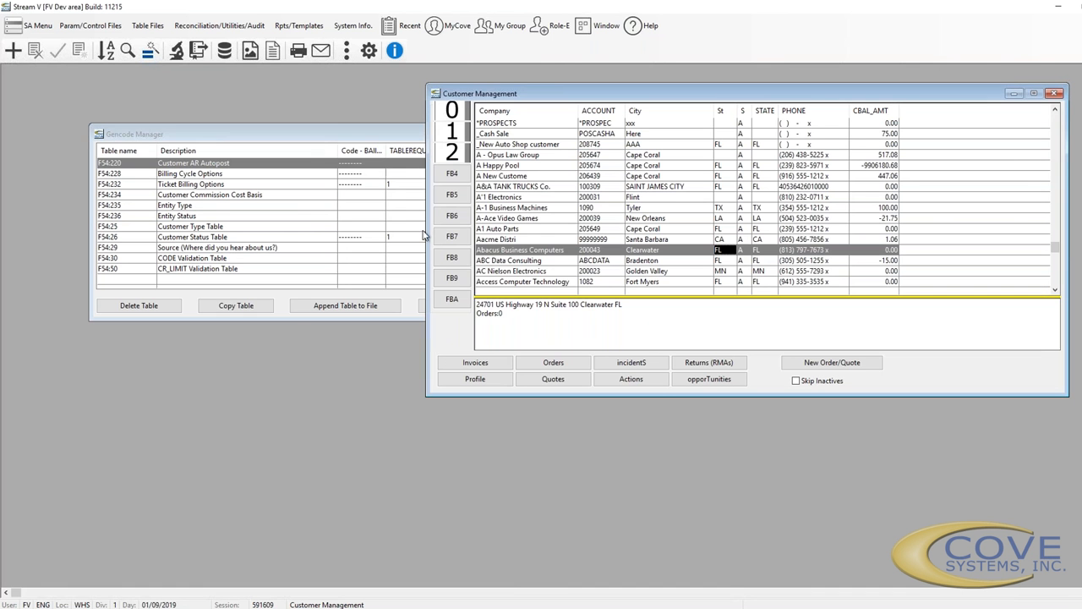
Return to Gencode Manager and look through the numbered validation tables from F54:220 down to F80:68
{"action": "left_click", "coordinate": [360, 145]}
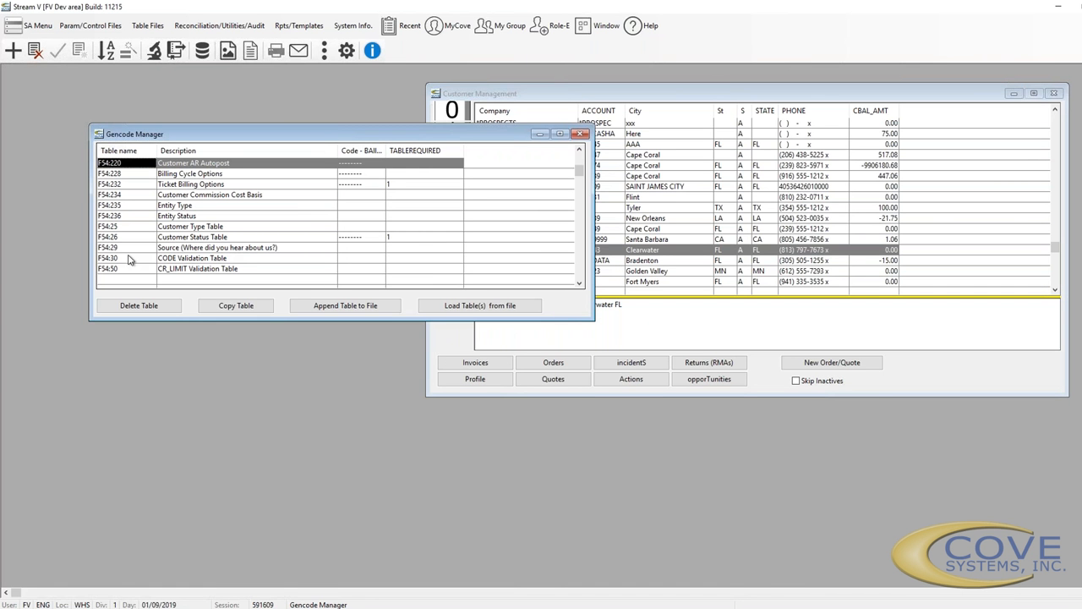
{"action": "key", "text": "Down"}
{"action": "key", "text": "Down"}
{"action": "key", "text": "Down"}
{"action": "key", "text": "Down"}
{"action": "key", "text": "Down"}
{"action": "key", "text": "Down"}
{"action": "key", "text": "Down"}
{"action": "key", "text": "Down"}
{"action": "key", "text": "Down"}
{"action": "key", "text": "Down"}
{"action": "key", "text": "Down"}
{"action": "key", "text": "Down"}
{"action": "key", "text": "Down"}
{"action": "key", "text": "Down"}
{"action": "key", "text": "Down"}
{"action": "key", "text": "Down"}
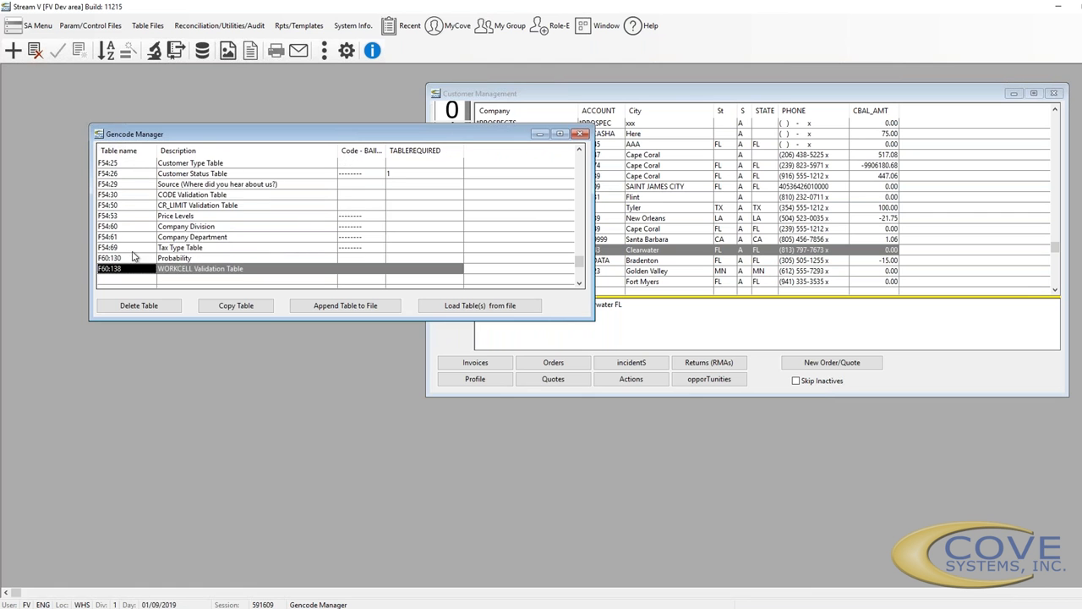
{"action": "key", "text": "Down"}
{"action": "key", "text": "Down"}
{"action": "key", "text": "Down"}
{"action": "key", "text": "Down"}
{"action": "key", "text": "Down"}
{"action": "key", "text": "Down"}
{"action": "key", "text": "Down"}
{"action": "key", "text": "Down"}
{"action": "key", "text": "Down"}
{"action": "key", "text": "Down"}
{"action": "key", "text": "Down"}
{"action": "key", "text": "Down"}
{"action": "key", "text": "Down"}
{"action": "key", "text": "Down"}
{"action": "key", "text": "Down"}
{"action": "key", "text": "Down"}
{"action": "key", "text": "Down"}
{"action": "key", "text": "Down"}
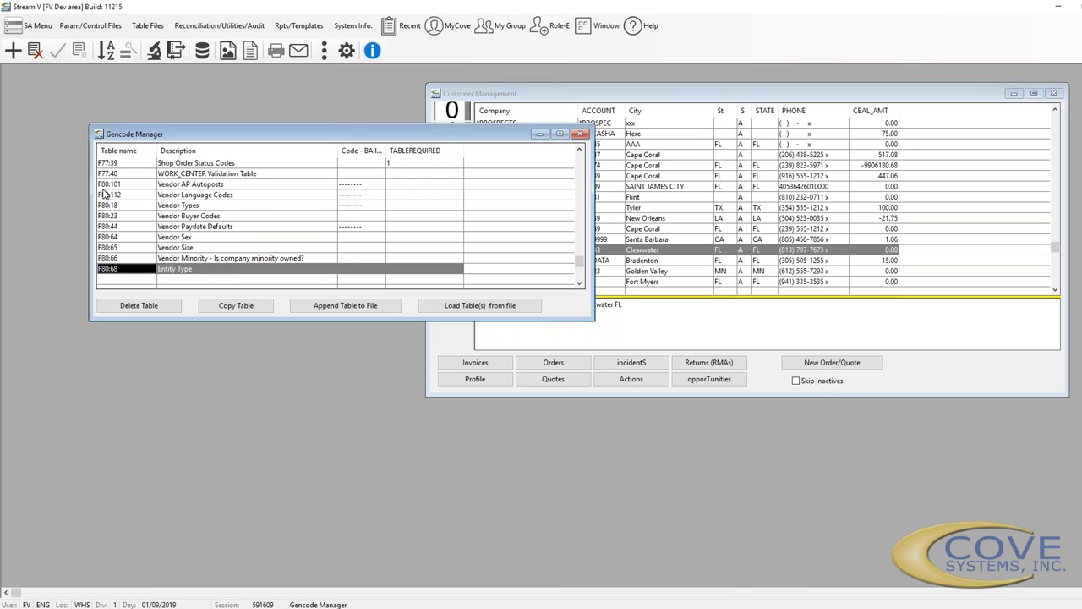
Find the GROUPS table, open its code list and enlarge the list window to show more codes
{"action": "key", "text": "g"}
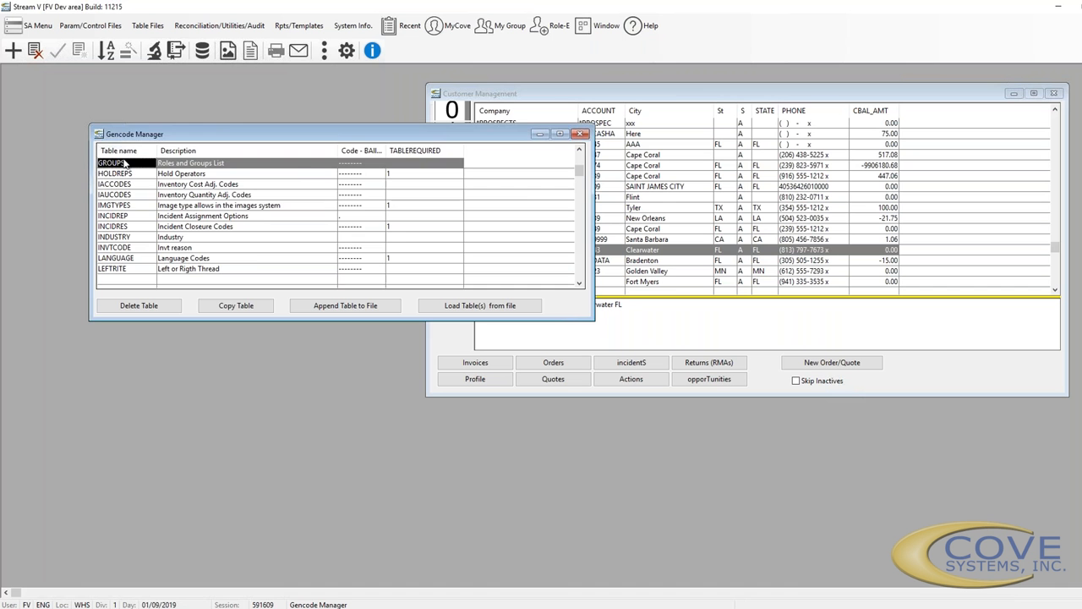
{"action": "double_click", "coordinate": [124, 163]}
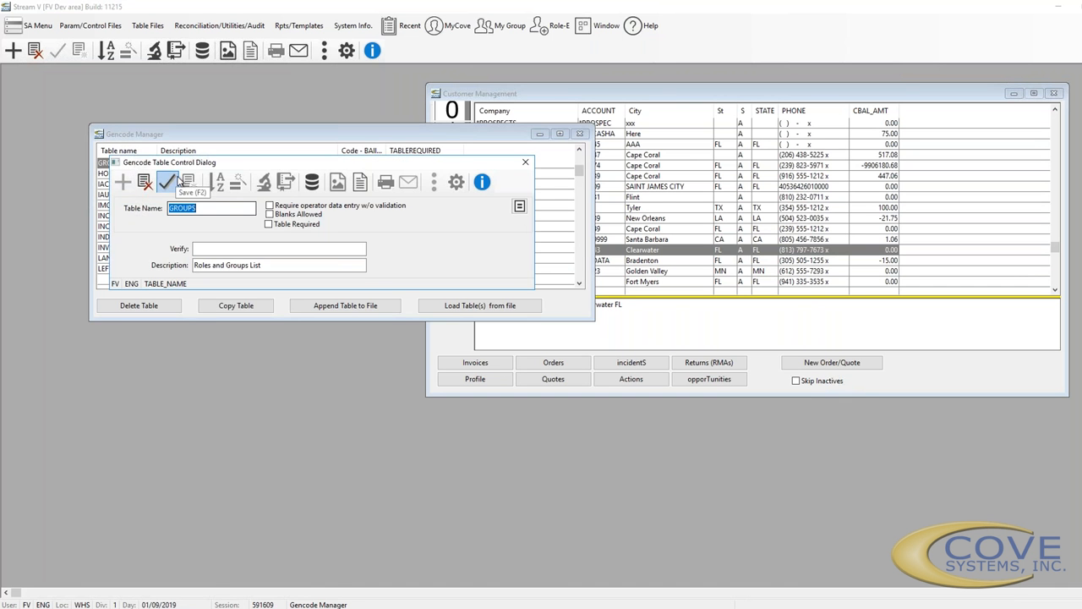
{"action": "left_click", "coordinate": [178, 180]}
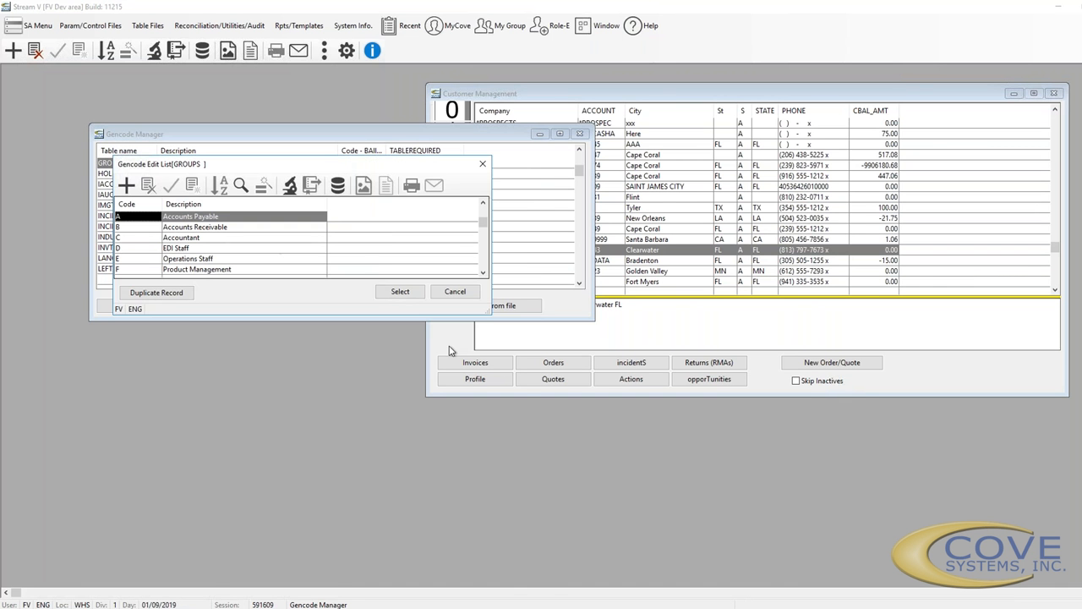
{"action": "left_click_drag", "start_coordinate": [488, 317], "coordinate": [526, 411]}
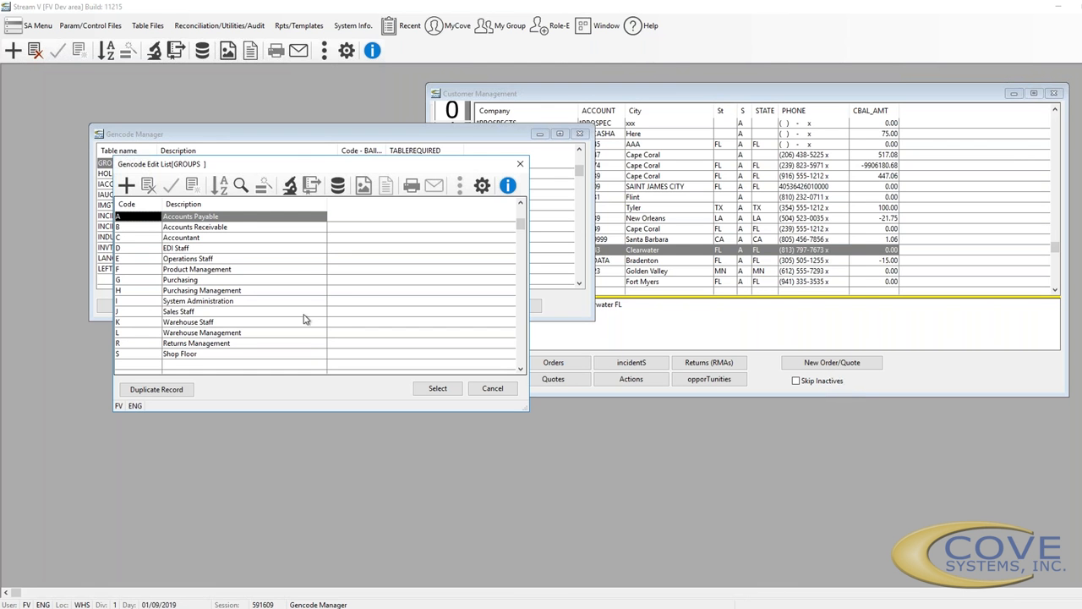
Close the GROUPS list and review the codes in the IACCODES inventory cost adjustment table
{"action": "left_click", "coordinate": [519, 164]}
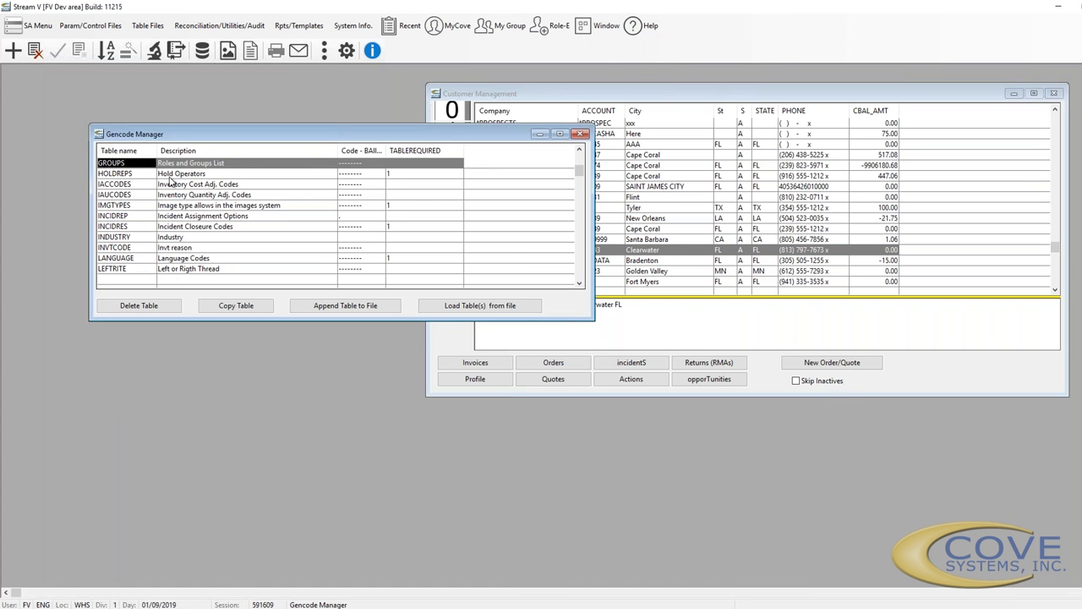
{"action": "left_click", "coordinate": [136, 190]}
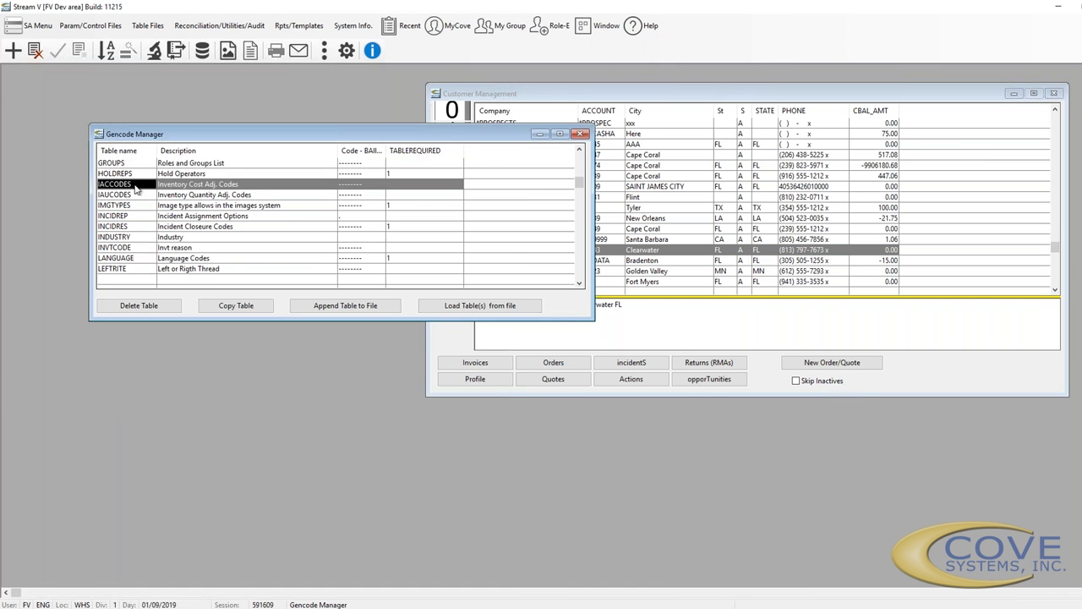
{"action": "double_click", "coordinate": [136, 188]}
{"action": "key", "text": "Escape"}
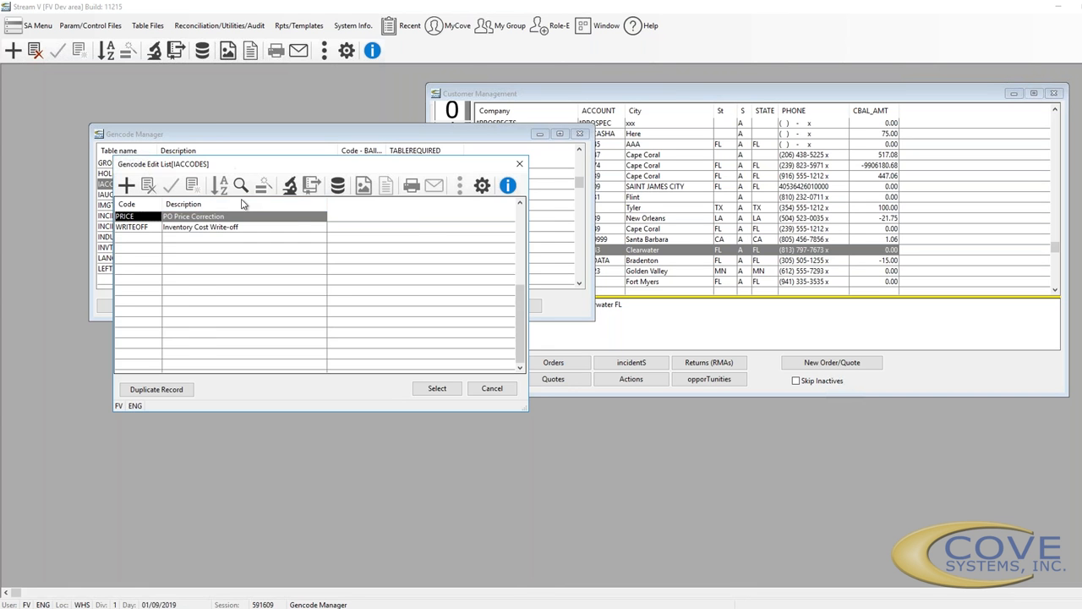
{"action": "left_click_drag", "start_coordinate": [200, 163], "coordinate": [213, 200]}
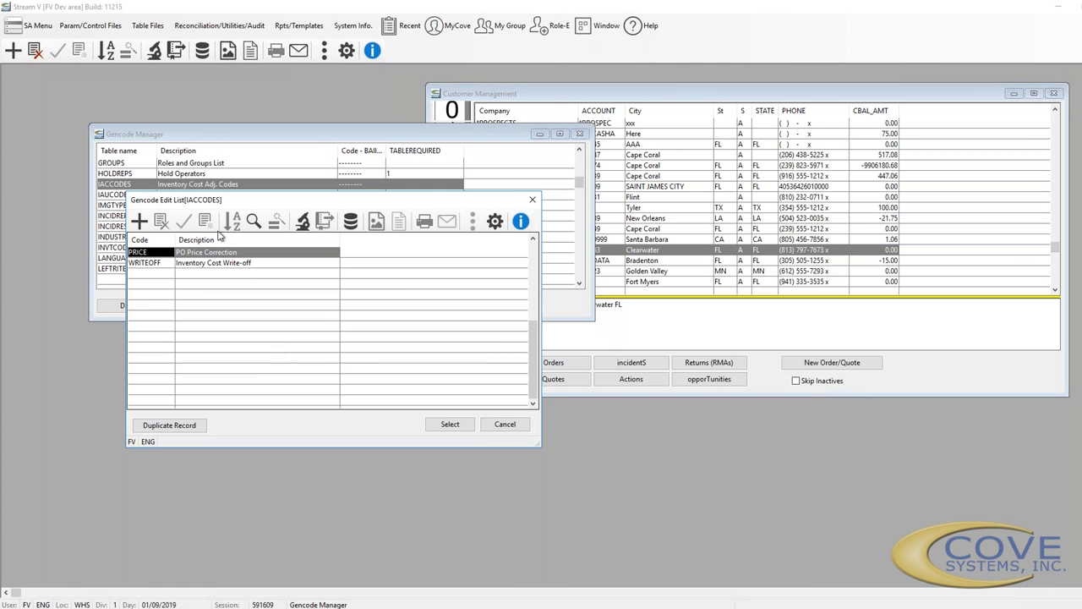
{"action": "left_click", "coordinate": [532, 199]}
Open the IAUCODES table's settings and its code list to review the inventory quantity adjustment codes
{"action": "double_click", "coordinate": [215, 196]}
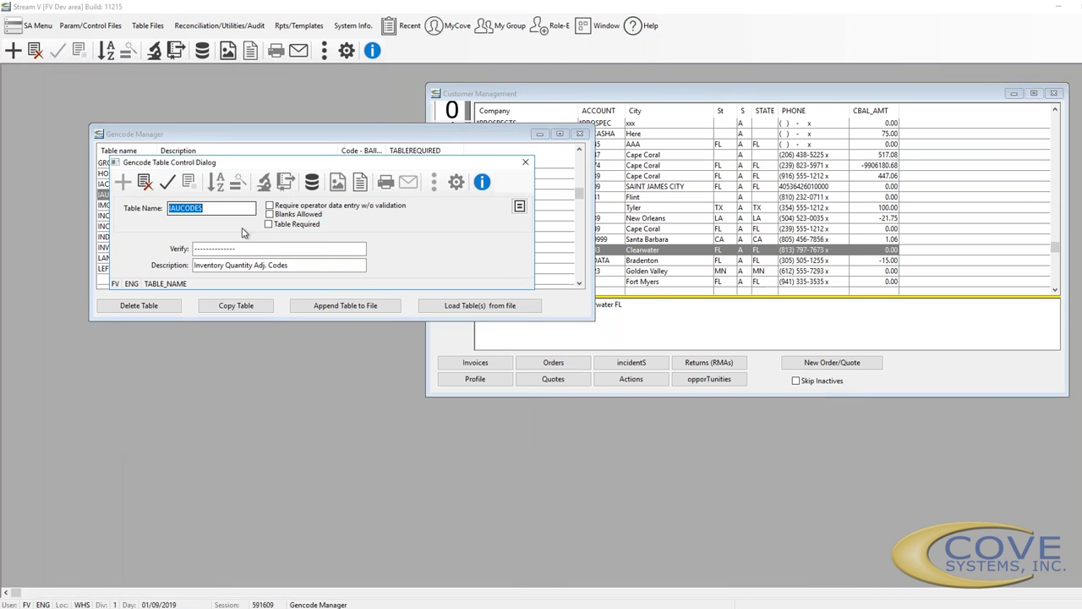
{"action": "key", "text": "Escape"}
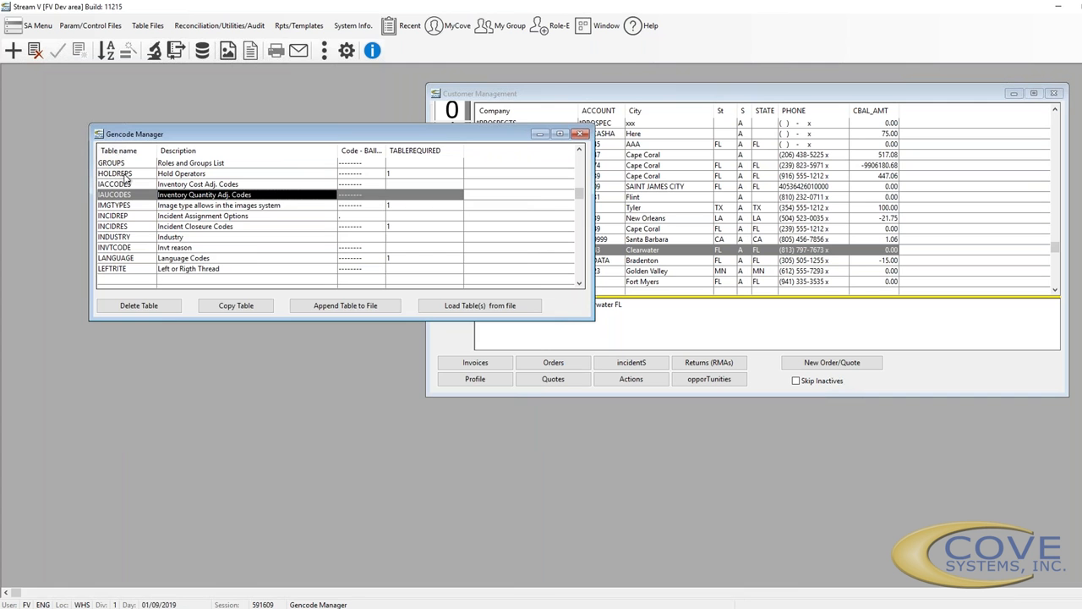
{"action": "double_click", "coordinate": [140, 194]}
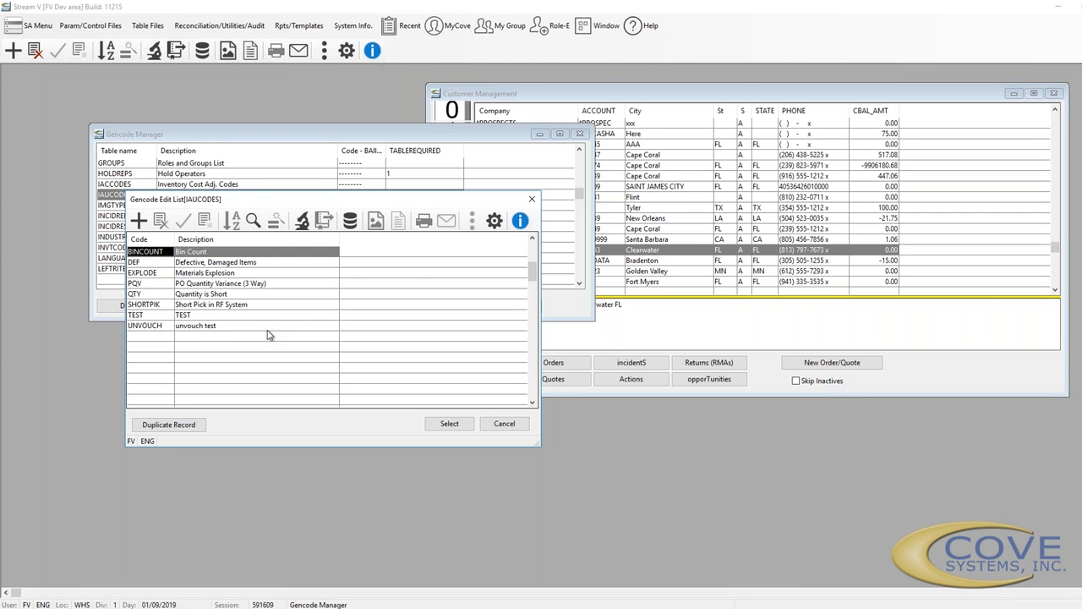
{"action": "left_click", "coordinate": [532, 199]}
Go to the LANGUAGE table and review its list of language codes
{"action": "key", "text": "Down"}
{"action": "key", "text": "Down"}
{"action": "key", "text": "Down"}
{"action": "key", "text": "Down"}
{"action": "key", "text": "Down"}
{"action": "key", "text": "Down"}
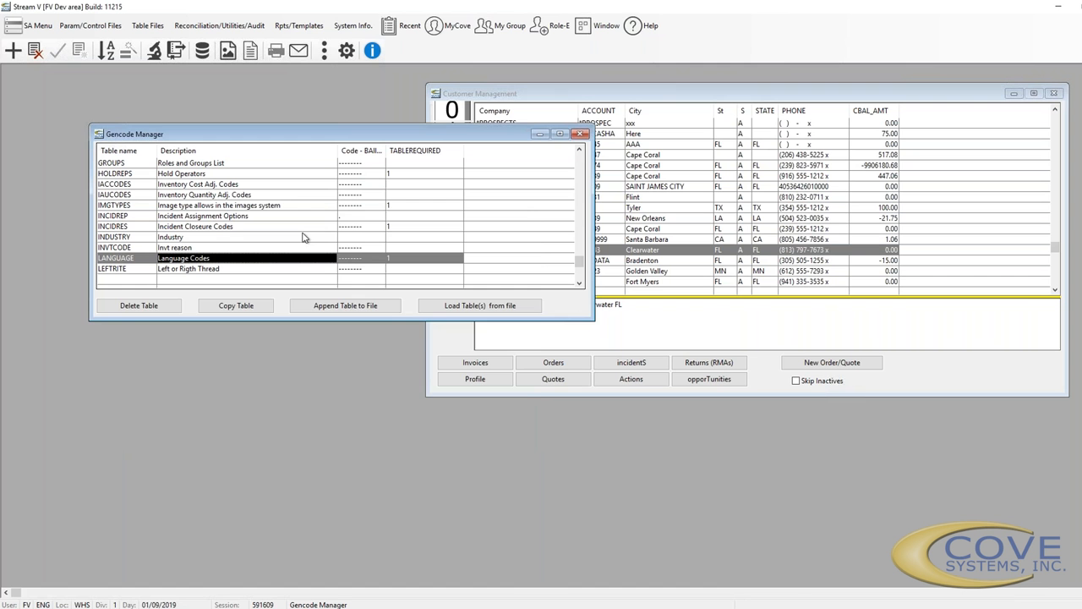
{"action": "key", "text": "Return"}
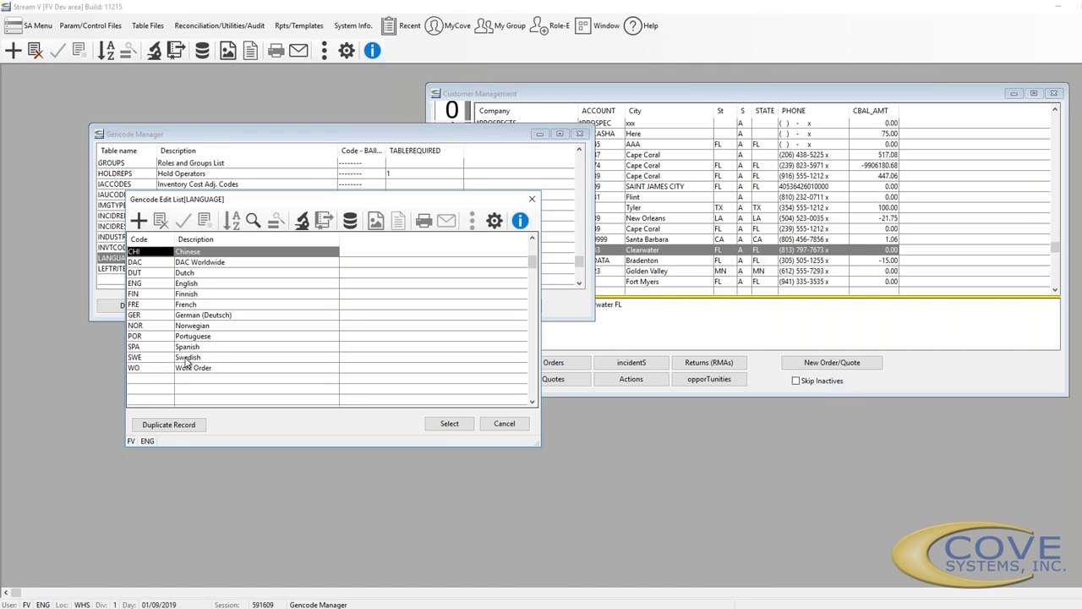
{"action": "key", "text": "Escape"}
Browse further down the validation tables and review the codes in the NFMCNO table
{"action": "key", "text": "Down"}
{"action": "key", "text": "Down"}
{"action": "key", "text": "Down"}
{"action": "key", "text": "Down"}
{"action": "key", "text": "Down"}
{"action": "key", "text": "Down"}
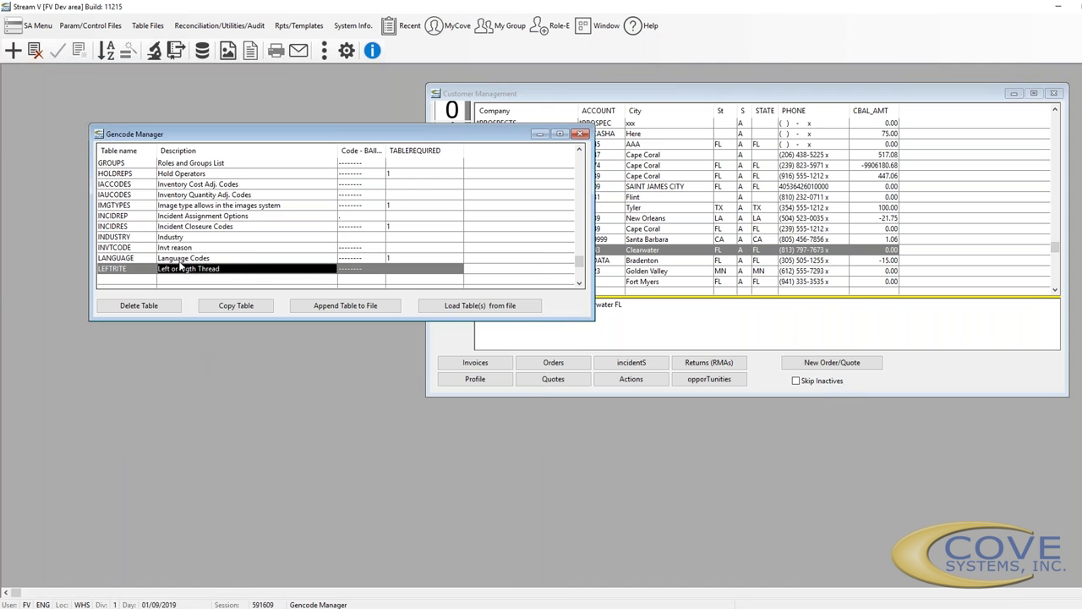
{"action": "key", "text": "Down"}
{"action": "key", "text": "Down"}
{"action": "key", "text": "Down"}
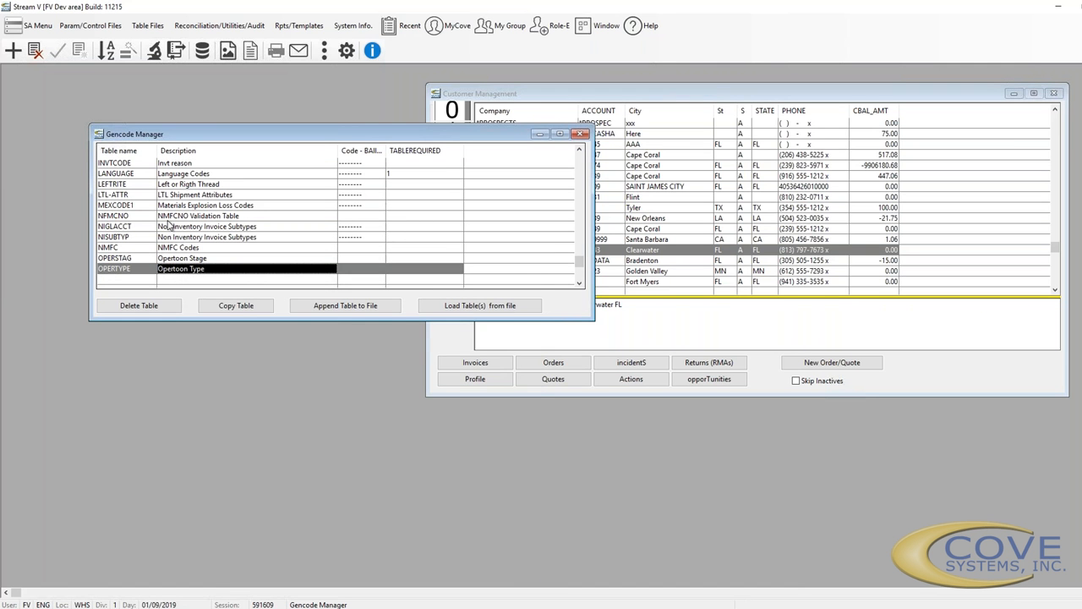
{"action": "left_click", "coordinate": [169, 217]}
{"action": "double_click", "coordinate": [169, 218]}
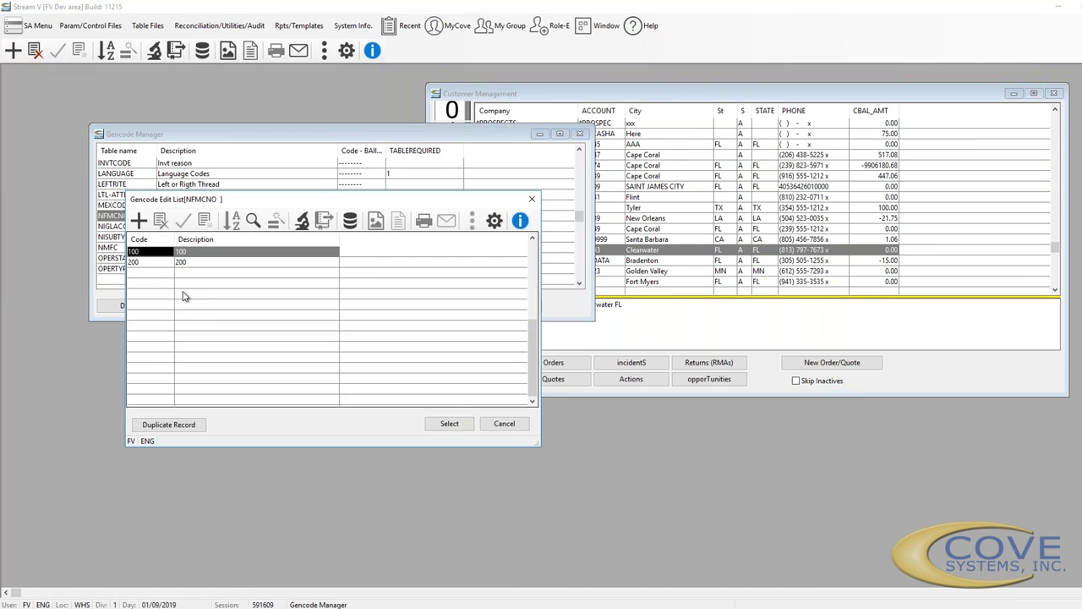
{"action": "key", "text": "Escape"}
Continue through the tables as far as PUOM and review the price level codes in PRICELVL
{"action": "key", "text": "Down"}
{"action": "key", "text": "Down"}
{"action": "key", "text": "Down"}
{"action": "key", "text": "Down"}
{"action": "key", "text": "Down"}
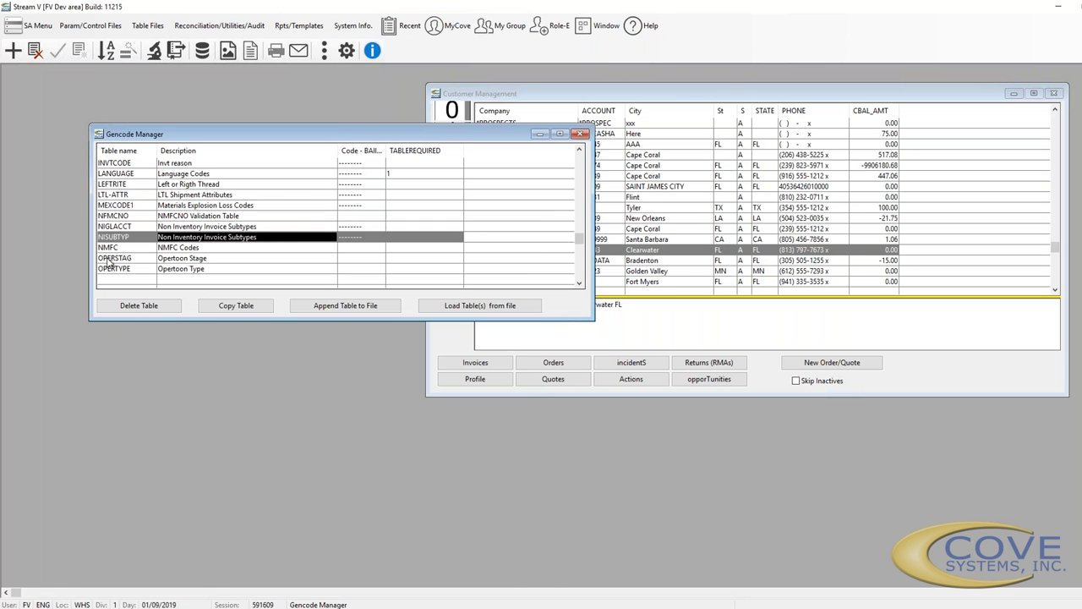
{"action": "key", "text": "Down"}
{"action": "key", "text": "Down"}
{"action": "key", "text": "Down"}
{"action": "key", "text": "Down"}
{"action": "key", "text": "Down"}
{"action": "key", "text": "Down"}
{"action": "key", "text": "Down"}
{"action": "key", "text": "Down"}
{"action": "key", "text": "Down"}
{"action": "key", "text": "Down"}
{"action": "key", "text": "Down"}
{"action": "key", "text": "Down"}
{"action": "key", "text": "Down"}
{"action": "key", "text": "Down"}
{"action": "key", "text": "Down"}
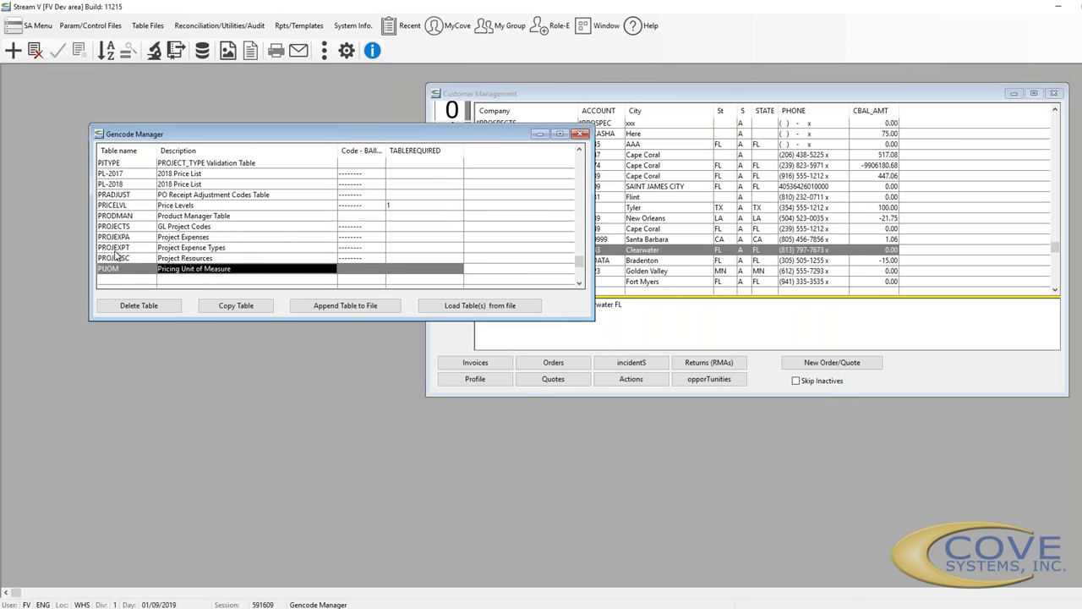
{"action": "left_click", "coordinate": [130, 208]}
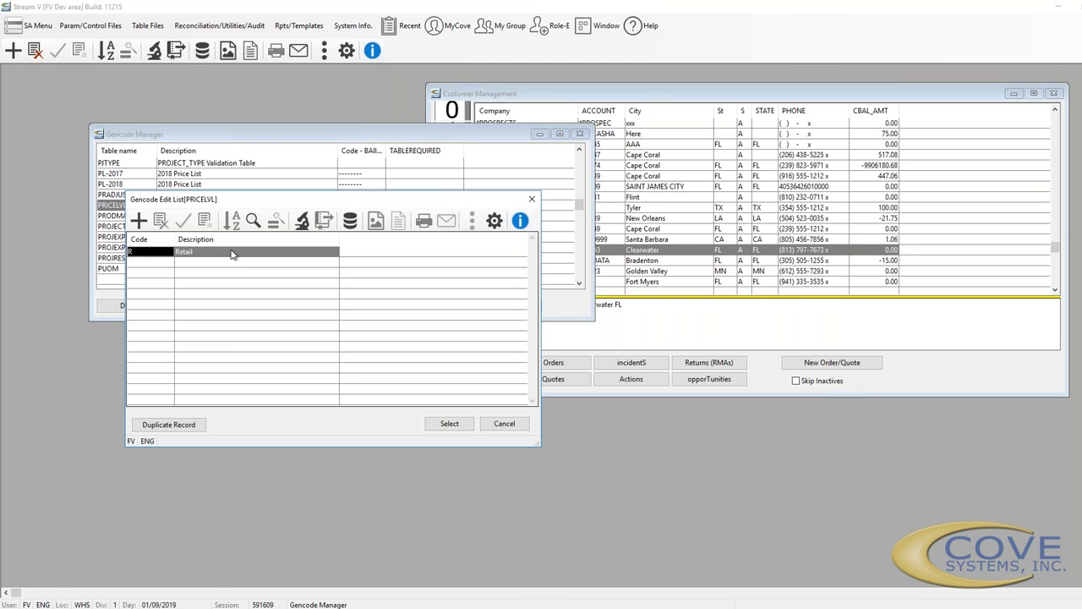
{"action": "key", "text": "Escape"}
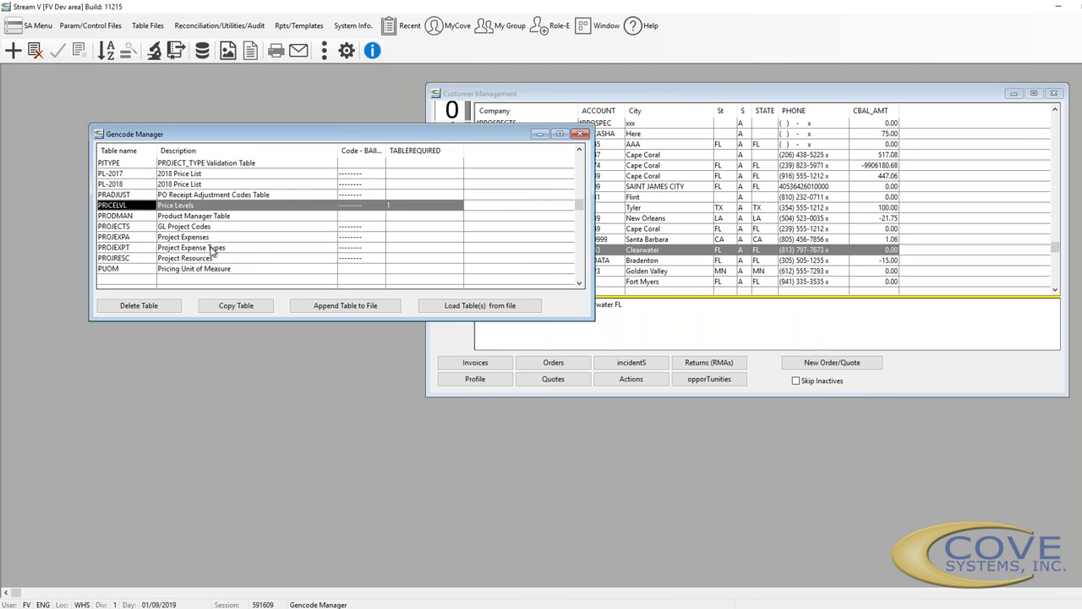
Browse on to the SIC table and look through the carrier codes in the SCAC table
{"action": "key", "text": "Down"}
{"action": "key", "text": "Down"}
{"action": "key", "text": "Down"}
{"action": "key", "text": "Down"}
{"action": "key", "text": "Down"}
{"action": "key", "text": "Down"}
{"action": "key", "text": "Down"}
{"action": "key", "text": "Down"}
{"action": "key", "text": "Down"}
{"action": "key", "text": "Down"}
{"action": "key", "text": "Down"}
{"action": "key", "text": "Down"}
{"action": "key", "text": "Down"}
{"action": "key", "text": "Down"}
{"action": "key", "text": "Down"}
{"action": "key", "text": "Down"}
{"action": "key", "text": "Down"}
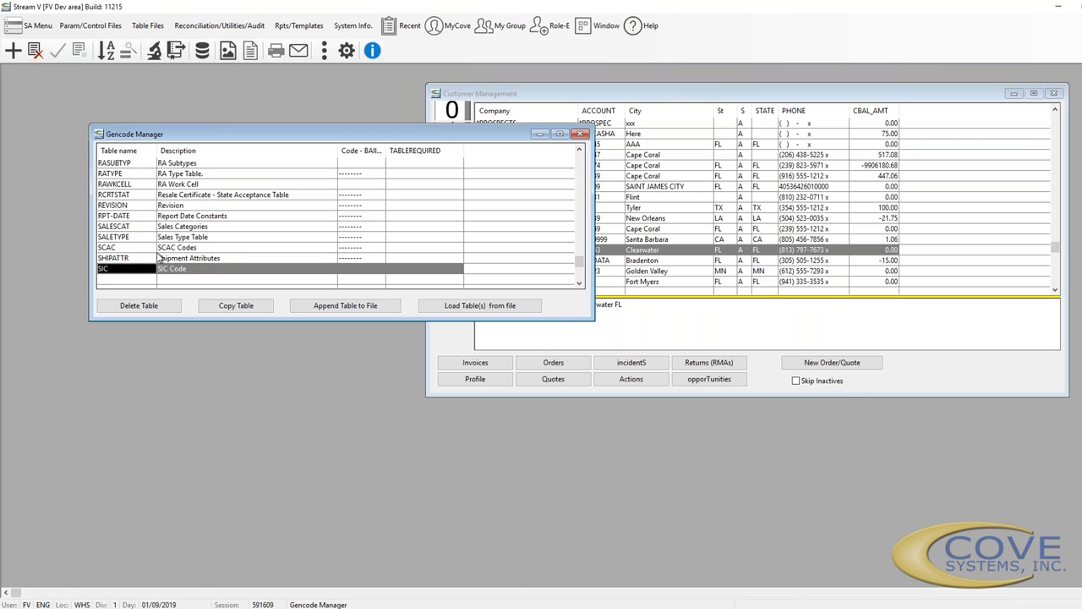
{"action": "left_click", "coordinate": [159, 248]}
{"action": "double_click", "coordinate": [160, 250]}
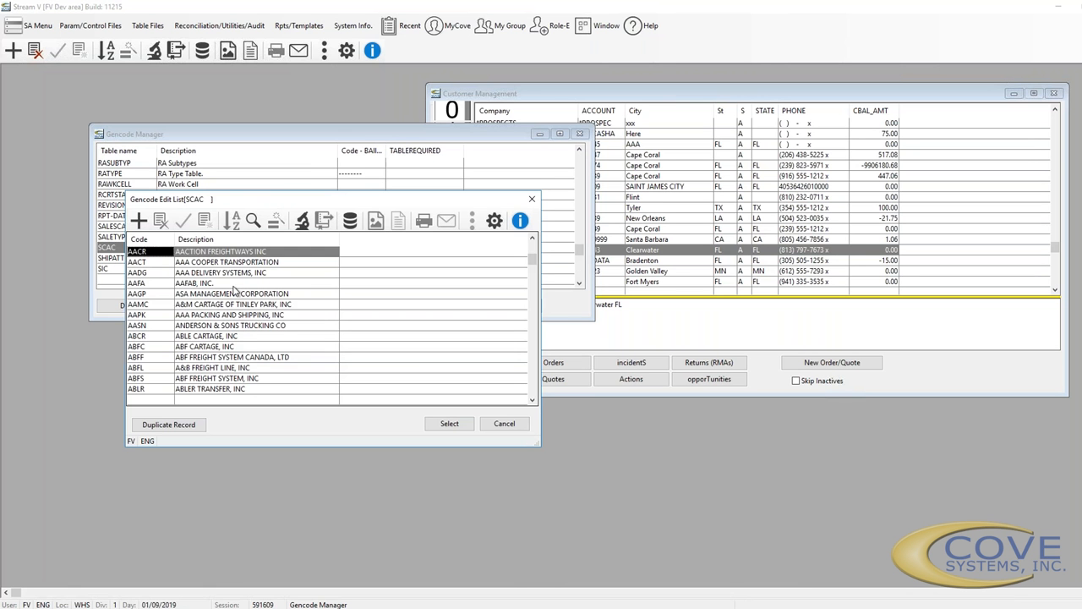
{"action": "scroll", "coordinate": [233, 286], "scroll_direction": "down", "scroll_amount": 2}
{"action": "scroll", "coordinate": [234, 289], "scroll_direction": "down", "scroll_amount": 5}
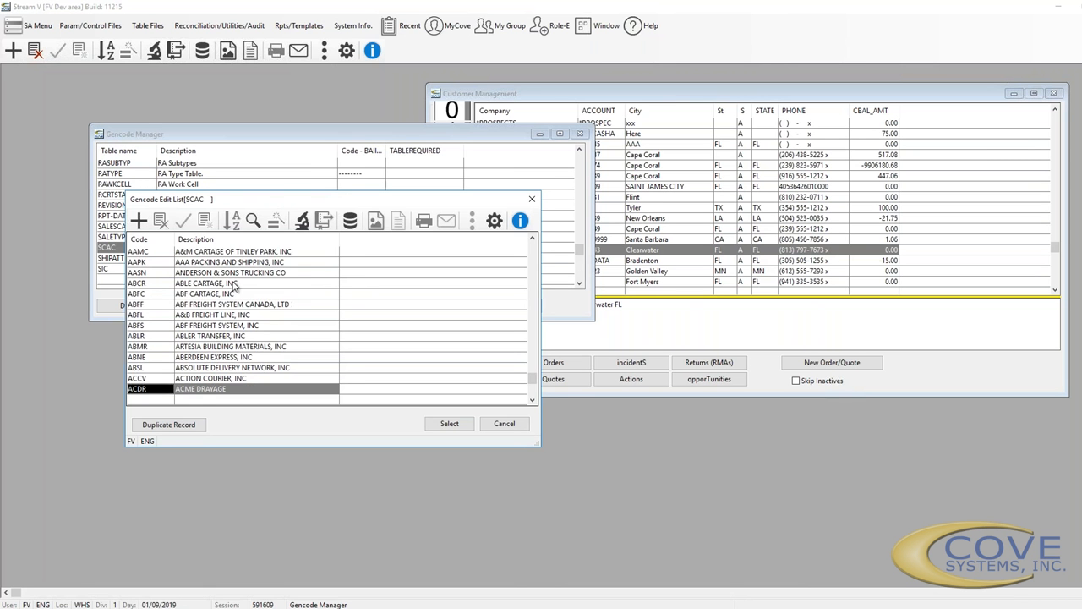
{"action": "scroll", "coordinate": [234, 288], "scroll_direction": "down", "scroll_amount": 6}
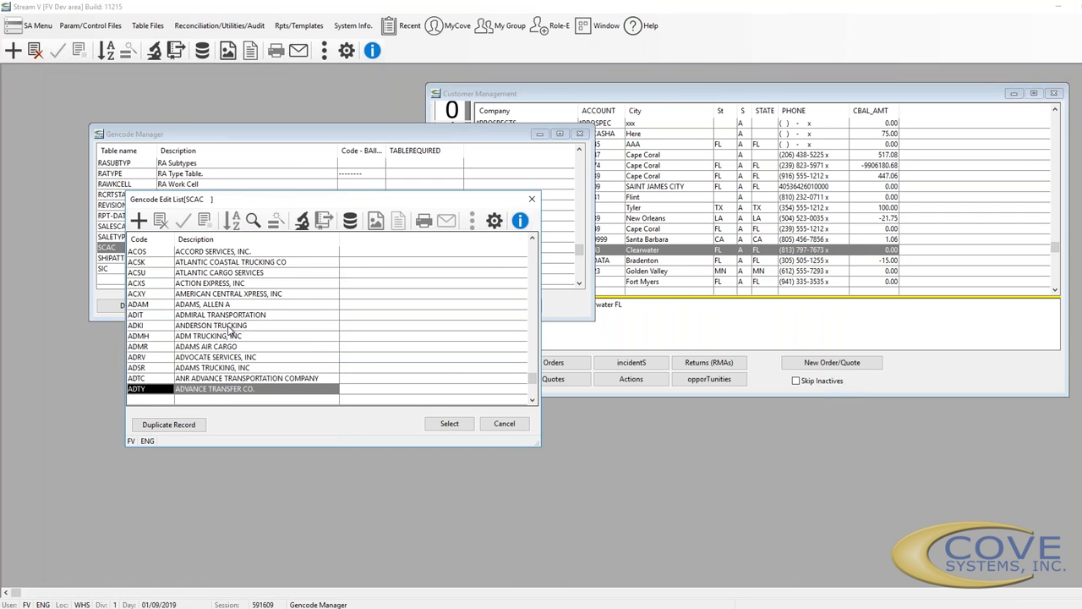
{"action": "scroll", "coordinate": [230, 329], "scroll_direction": "down", "scroll_amount": 5}
{"action": "scroll", "coordinate": [232, 328], "scroll_direction": "down", "scroll_amount": 7}
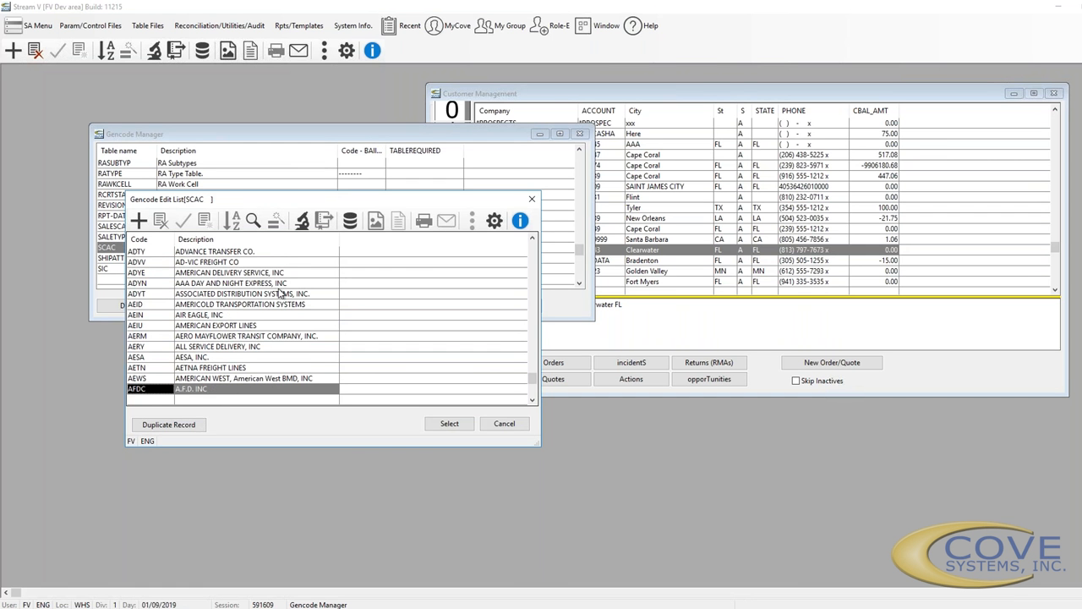
{"action": "key", "text": "Escape"}
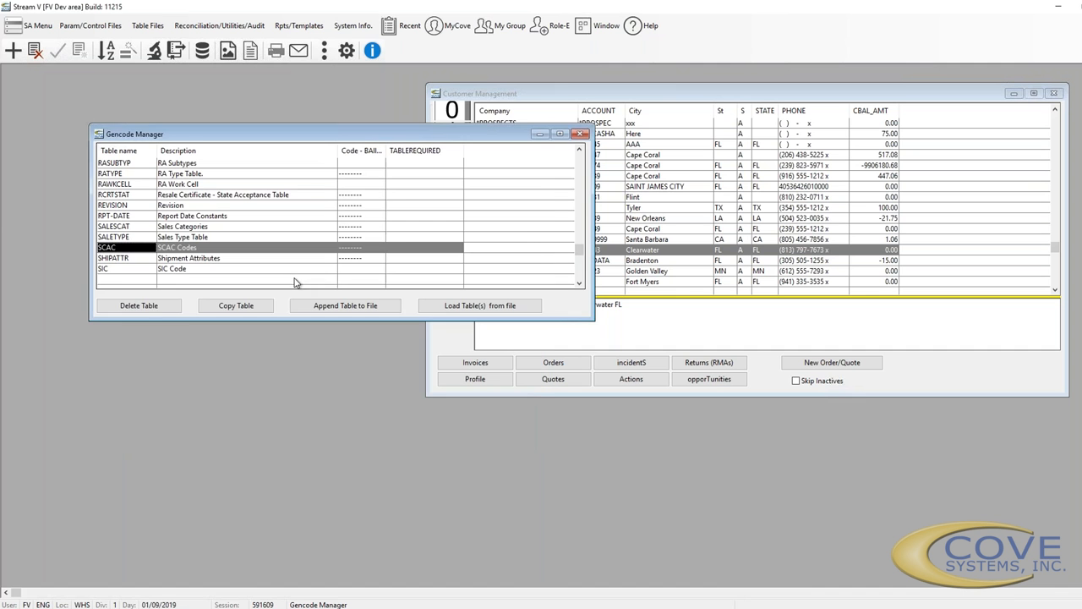
Search the validation tables for "count", open the COUNTRY code list and locate the US entry
{"action": "type", "text": "count"}
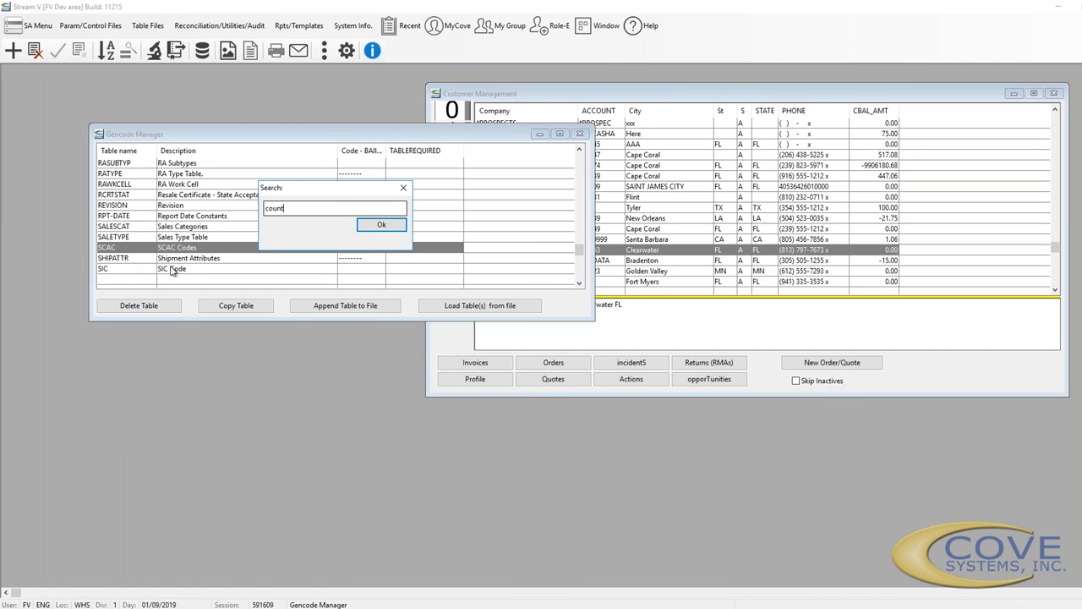
{"action": "key", "text": "Return"}
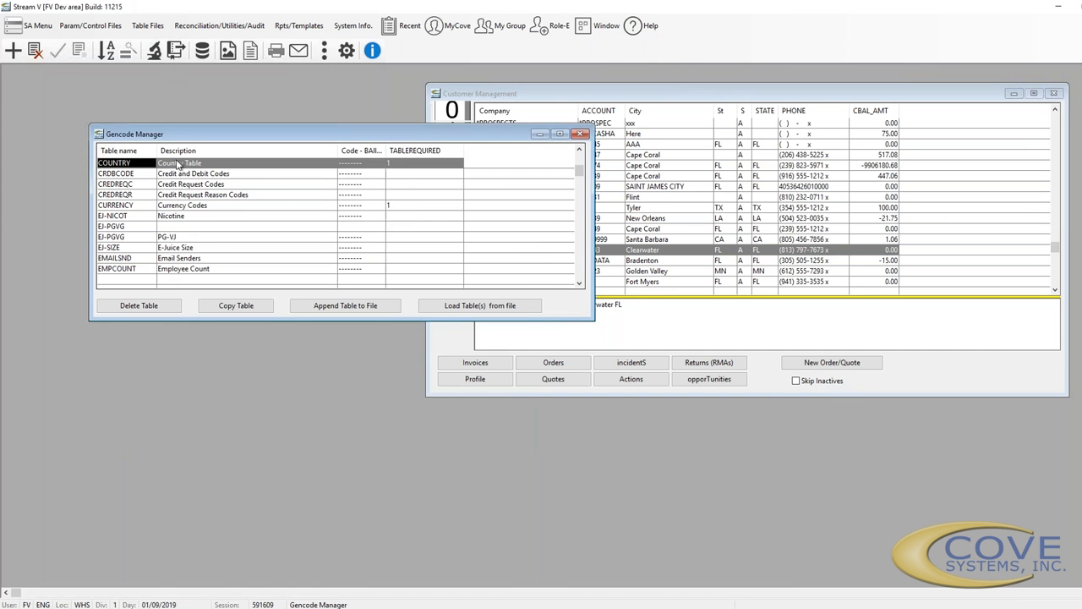
{"action": "left_click", "coordinate": [178, 163]}
{"action": "double_click", "coordinate": [178, 163]}
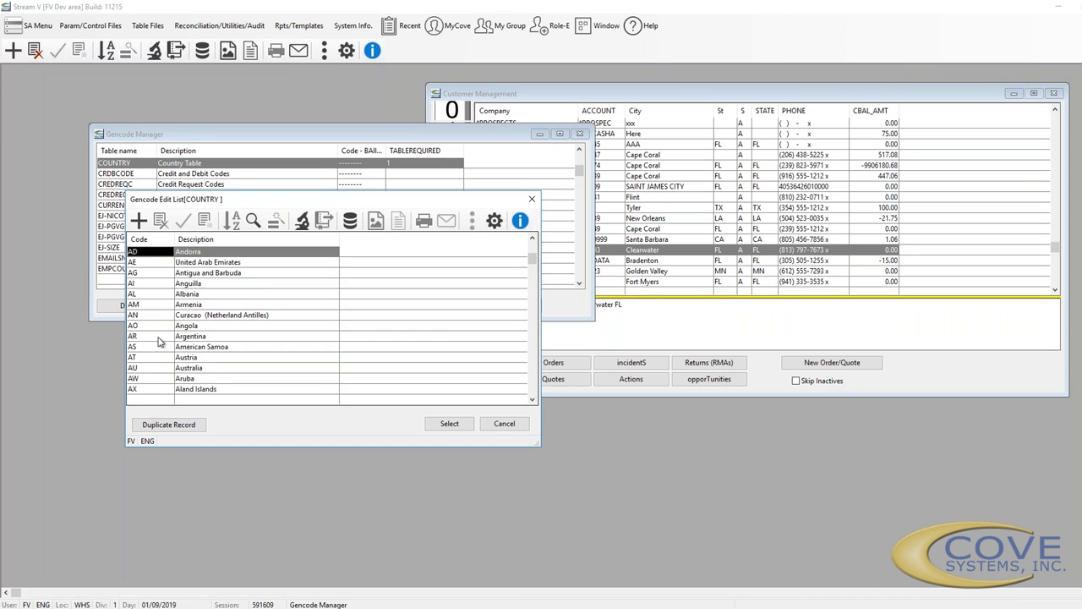
{"action": "left_click", "coordinate": [209, 369]}
{"action": "key", "text": "ctrl+End"}
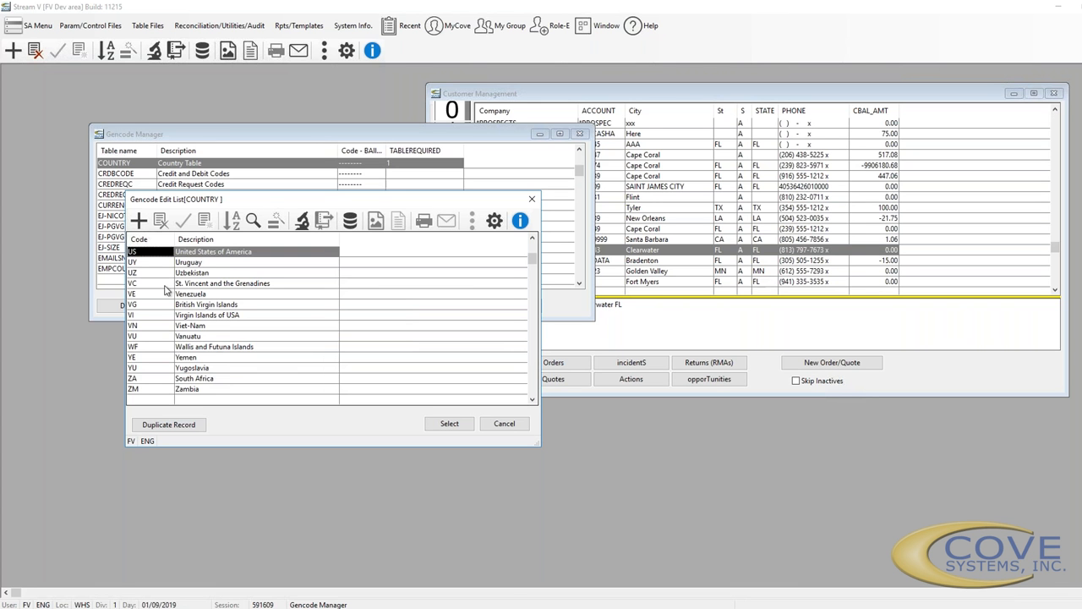
Open the US country code's details, examine its code, description and phone mask, and close the COUNTRY list
{"action": "double_click", "coordinate": [193, 258]}
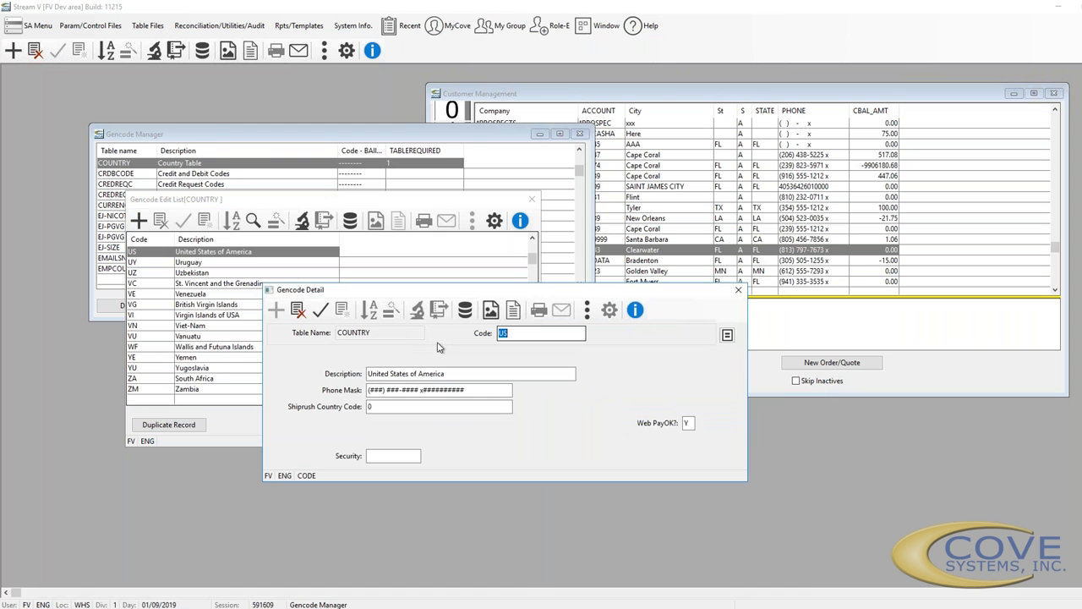
{"action": "left_click", "coordinate": [505, 333]}
{"action": "left_click_drag", "start_coordinate": [445, 373], "coordinate": [365, 373]}
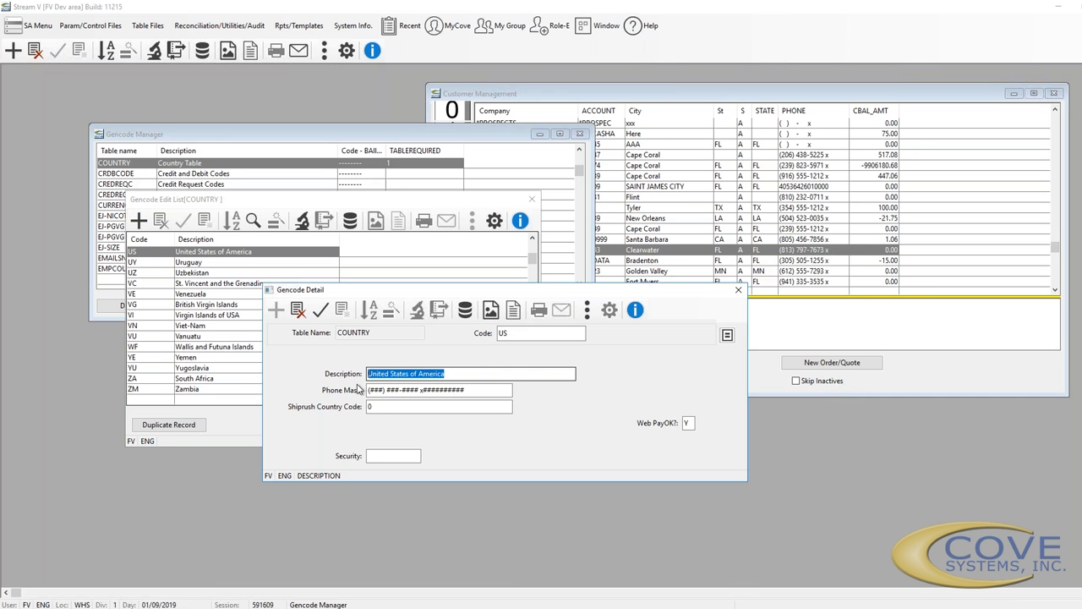
{"action": "left_click", "coordinate": [492, 392]}
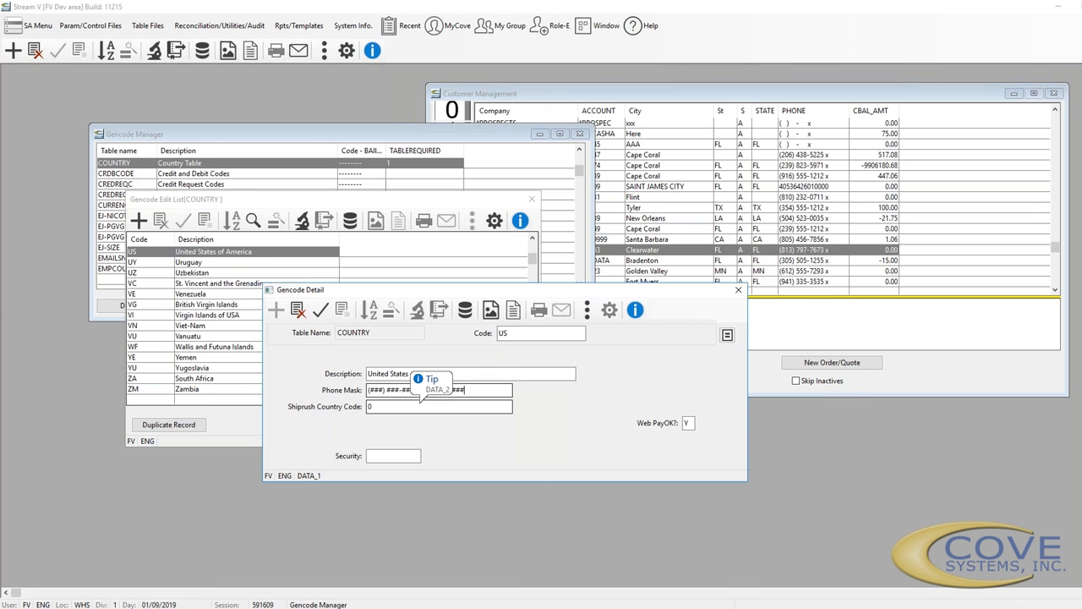
{"action": "left_click", "coordinate": [736, 291]}
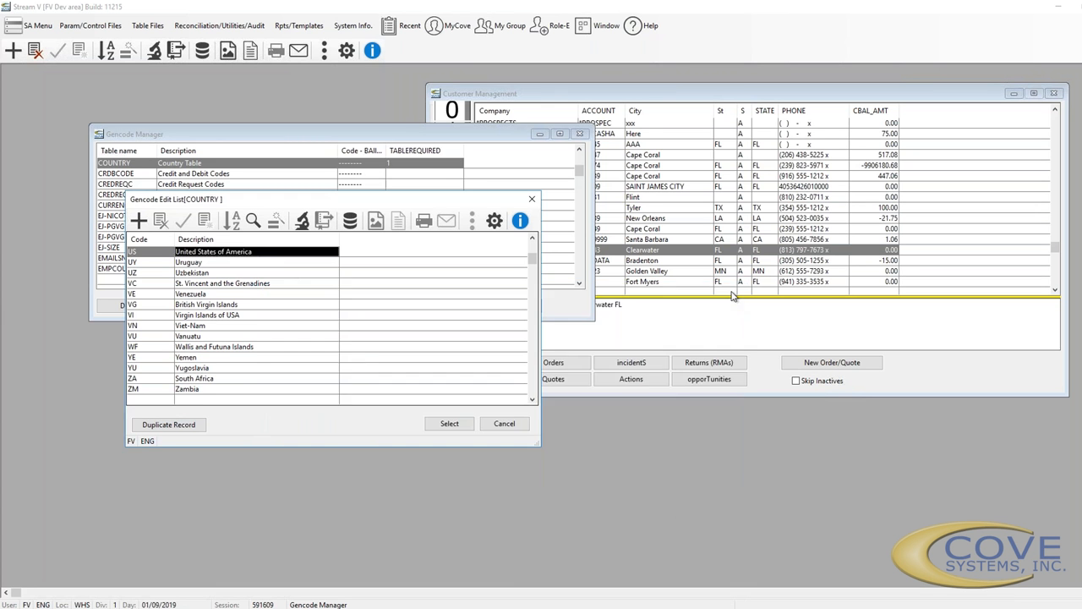
{"action": "left_click", "coordinate": [532, 199]}
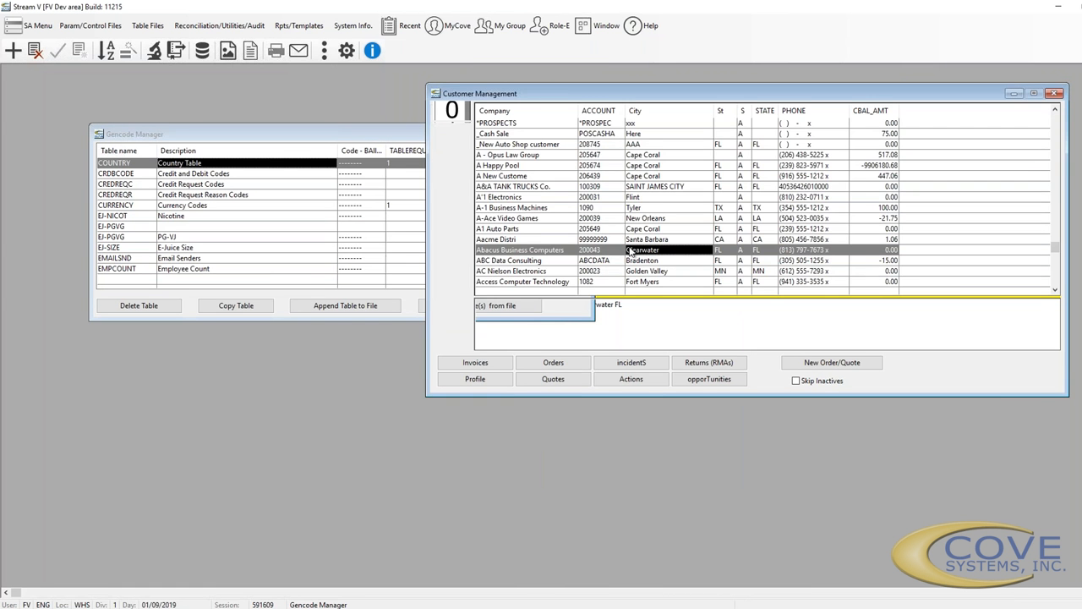
Open the Abacus Business Computers customer record and examine the format of its first phone number
{"action": "double_click", "coordinate": [630, 251]}
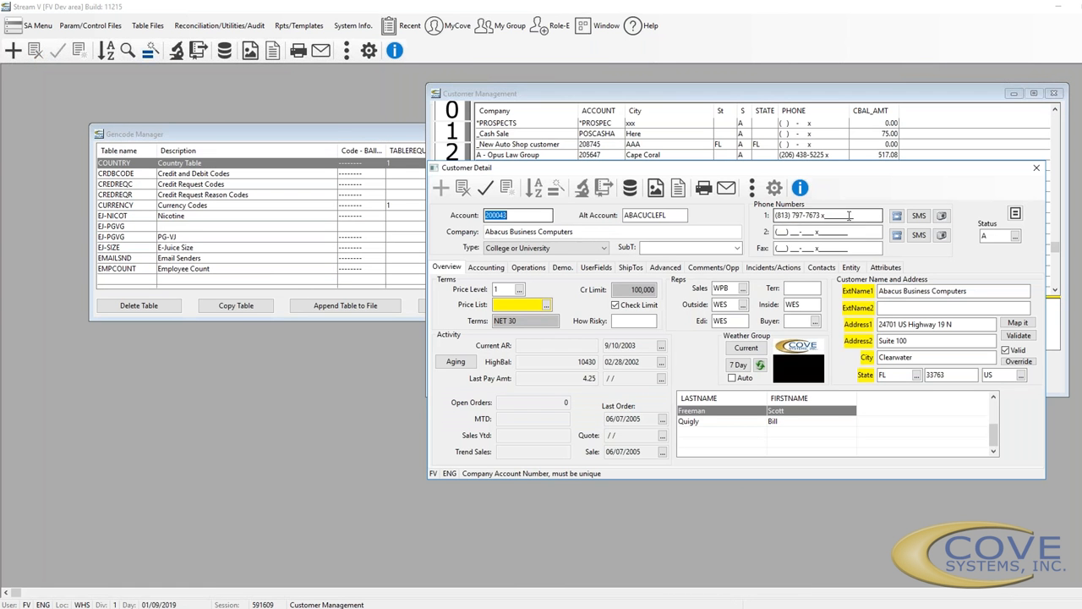
{"action": "left_click", "coordinate": [775, 215]}
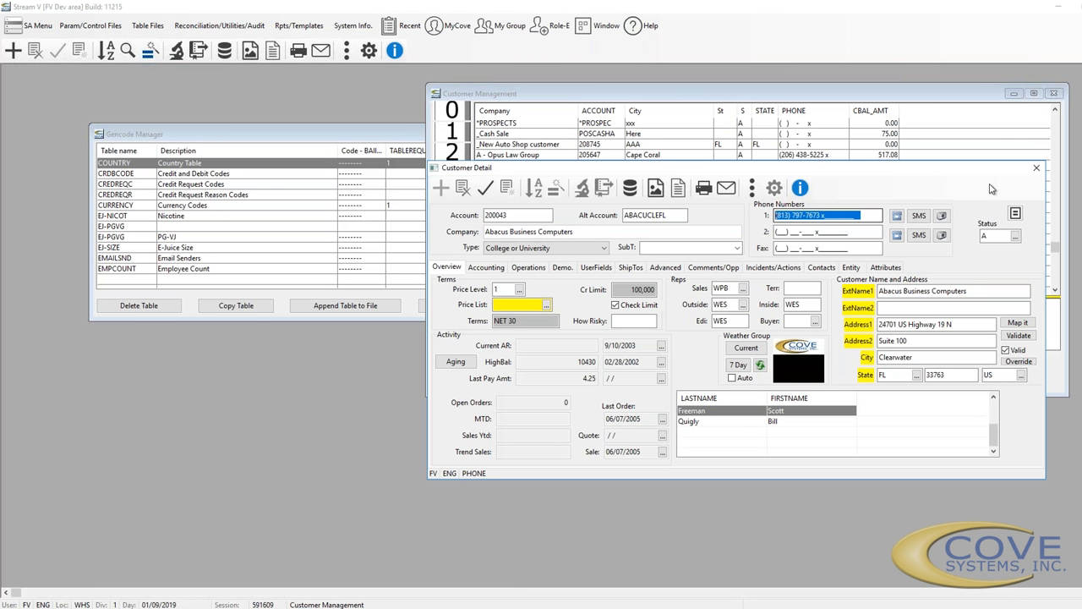
{"action": "left_click", "coordinate": [1036, 168]}
Locate the customer Burkert Contromatic S.A. and open its record to compare the phone number format and country code
{"action": "left_click", "coordinate": [627, 196]}
{"action": "type", "text": "cove"}
{"action": "key", "text": "Return"}
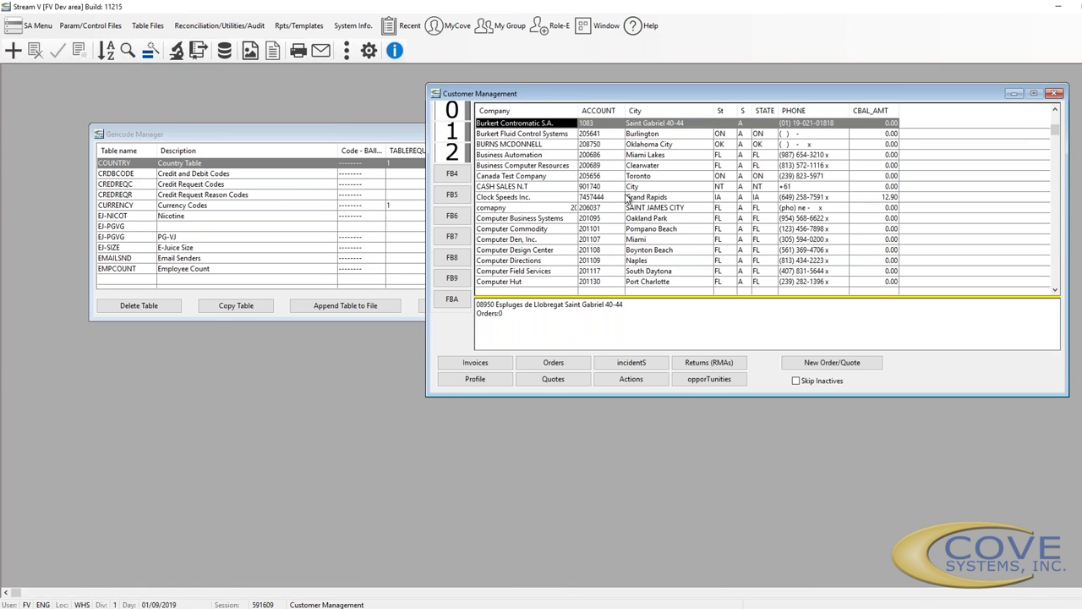
{"action": "left_click", "coordinate": [834, 126]}
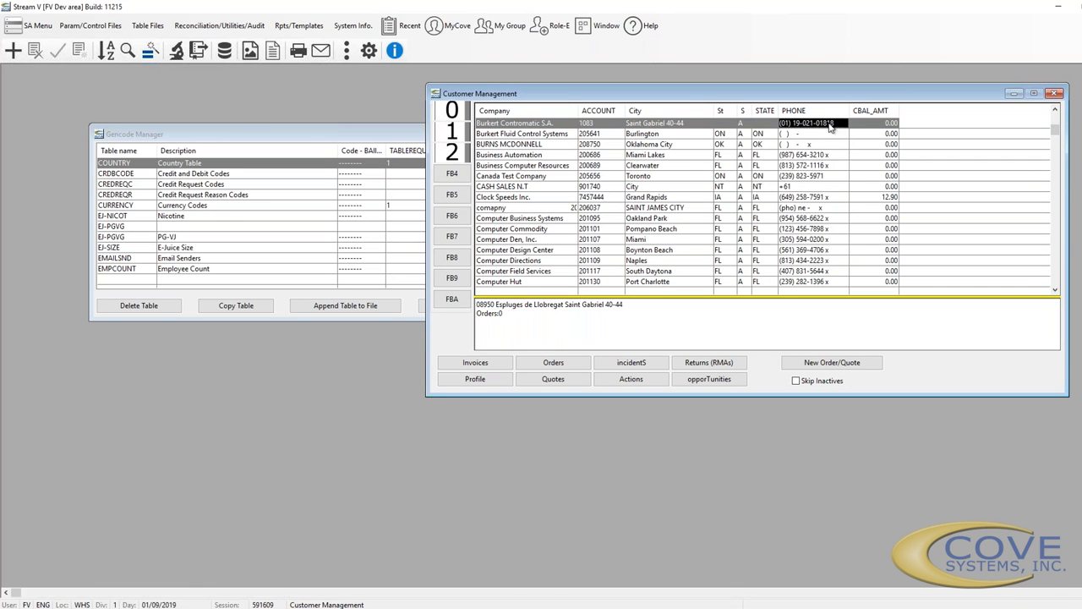
{"action": "double_click", "coordinate": [832, 126]}
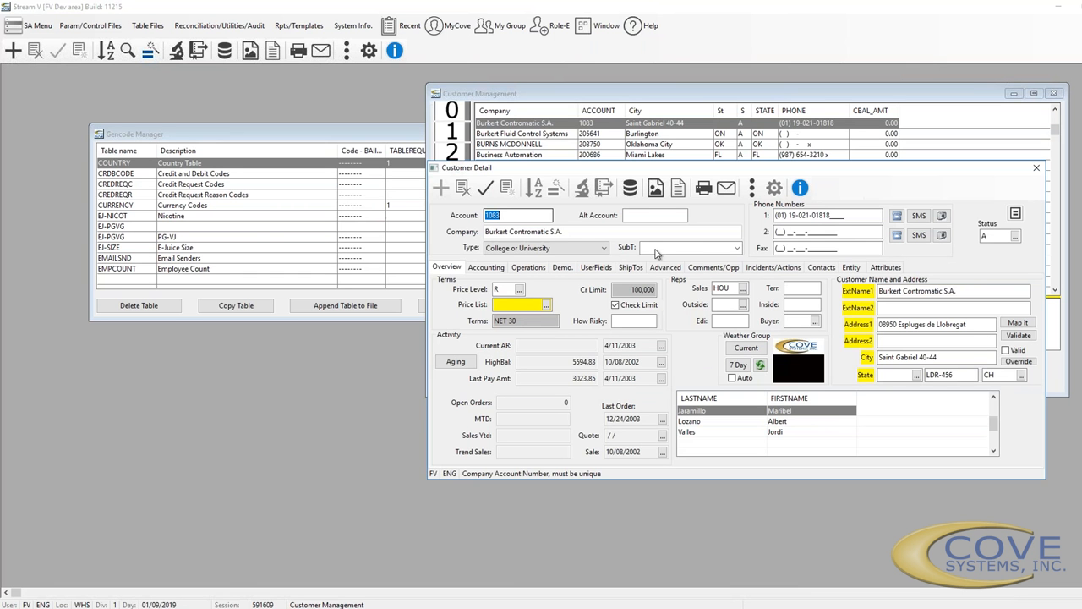
{"action": "key", "text": "Escape"}
Return to the COUNTRY table in Gencode Manager and open the CH code's details to examine its phone mask
{"action": "left_click", "coordinate": [207, 214]}
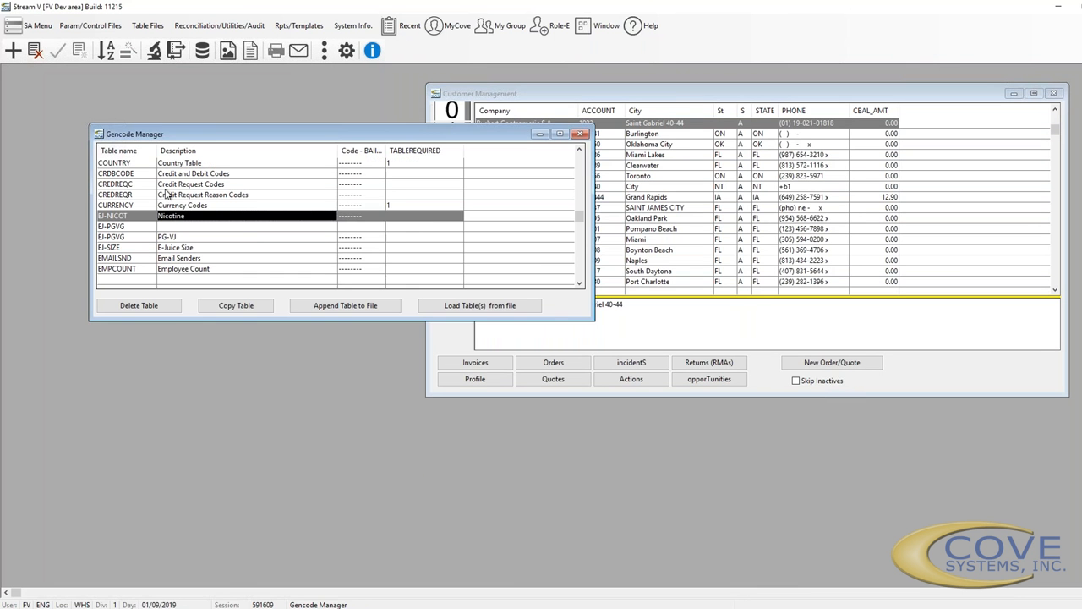
{"action": "left_click", "coordinate": [132, 165]}
{"action": "double_click", "coordinate": [133, 165]}
{"action": "type", "text": "ch"}
{"action": "double_click", "coordinate": [186, 253]}
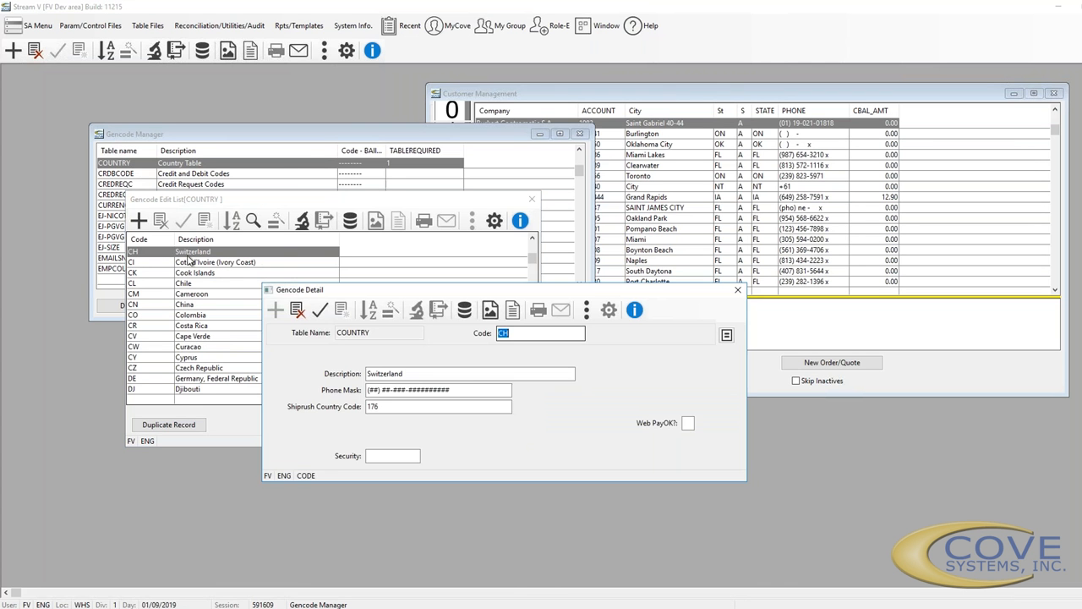
{"action": "left_click", "coordinate": [472, 390]}
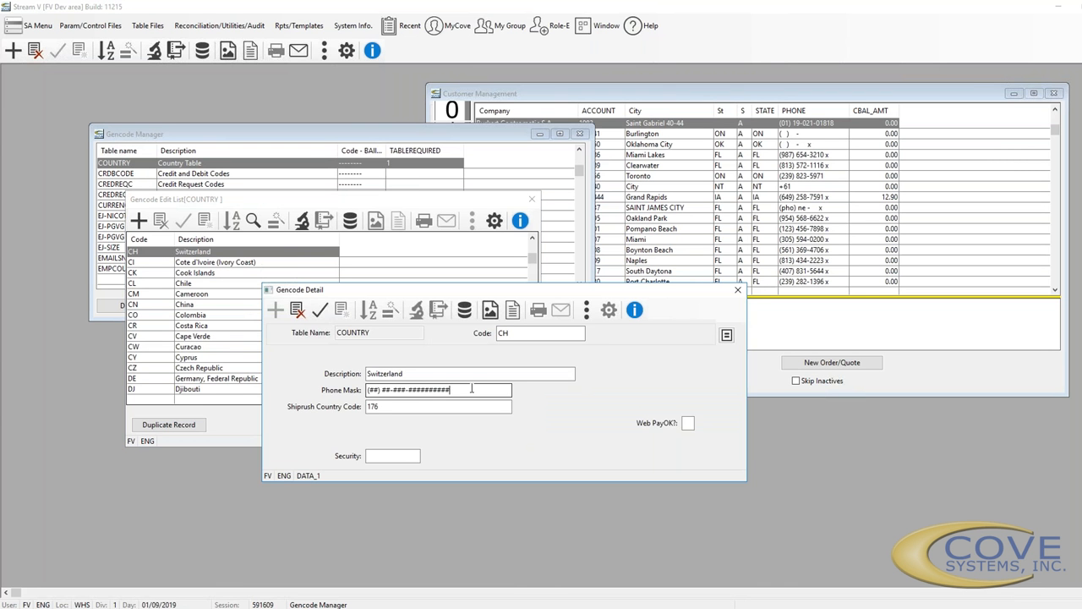